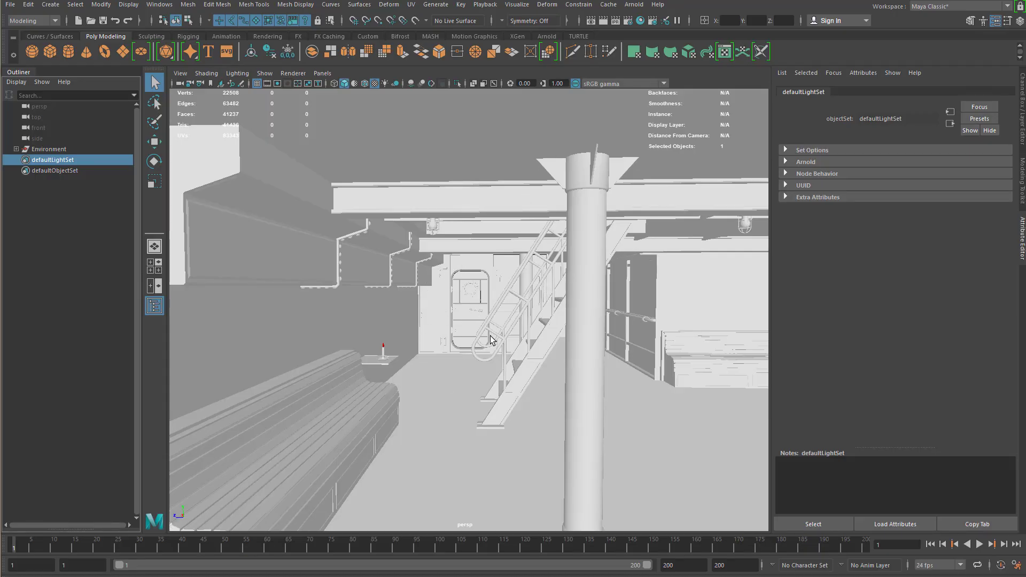
# Examine the room interior and the Lightblocker_2 shell around it, including the opening in its top
pyautogui.keyDown('alt'); pyautogui.moveTo(486, 354); pyautogui.dragTo(382, 223); pyautogui.keyUp('alt')
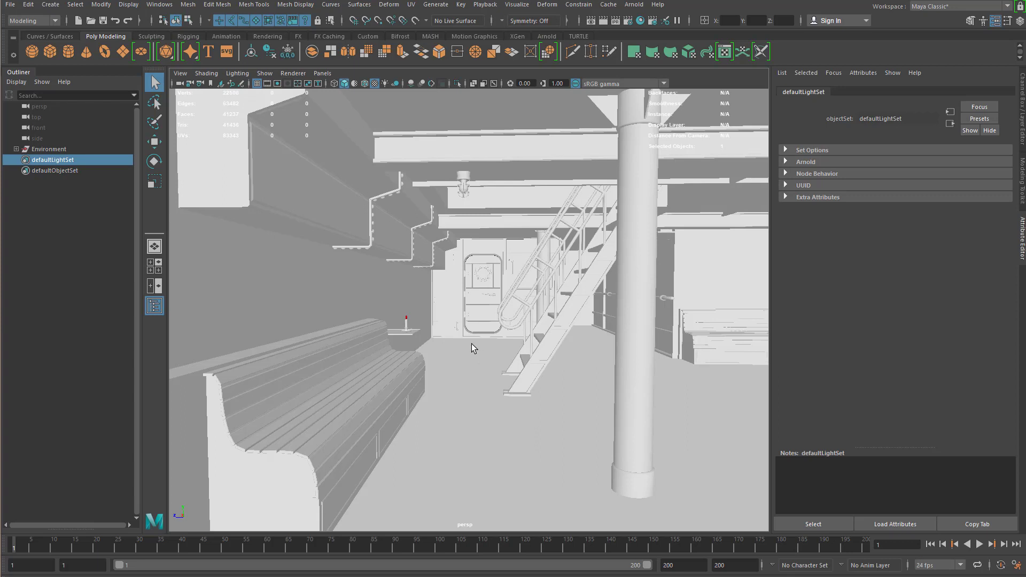
pyautogui.press('a')
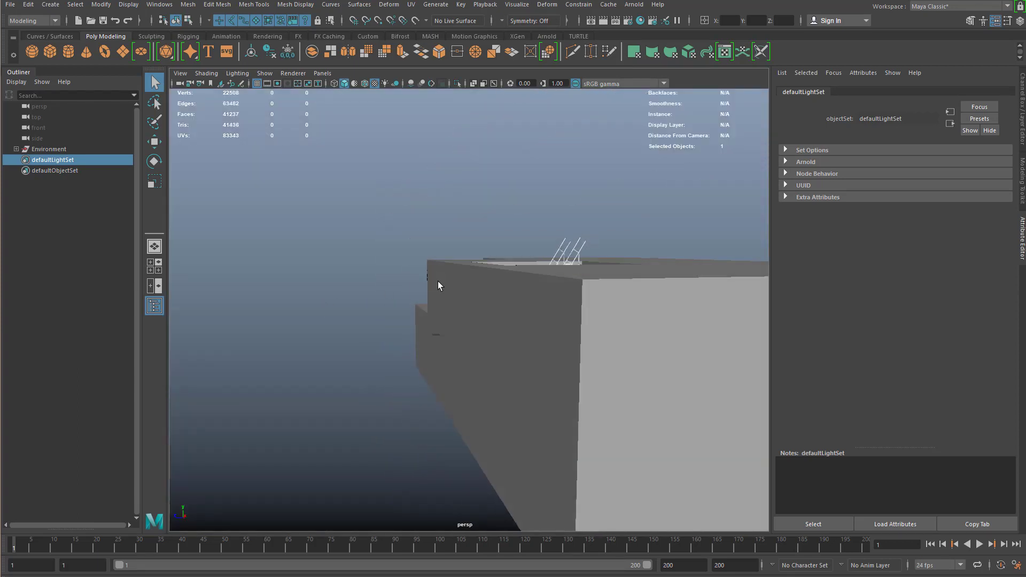
pyautogui.keyDown('alt'); pyautogui.moveTo(522, 321); pyautogui.dragTo(463, 252); pyautogui.keyUp('alt')
pyautogui.keyDown('alt'); pyautogui.moveTo(463, 252); pyautogui.dragTo(454, 294, button='middle'); pyautogui.keyUp('alt')
pyautogui.keyDown('alt'); pyautogui.moveTo(453, 293); pyautogui.dragTo(490, 266); pyautogui.keyUp('alt')
pyautogui.click(435, 350)
pyautogui.keyDown('alt'); pyautogui.moveTo(434, 350); pyautogui.dragTo(444, 195); pyautogui.keyUp('alt')
pyautogui.keyDown('alt'); pyautogui.moveTo(460, 267); pyautogui.dragTo(551, 292, button='right'); pyautogui.keyUp('alt')
pyautogui.keyDown('alt'); pyautogui.moveTo(551, 293); pyautogui.dragTo(462, 288); pyautogui.keyUp('alt')
pyautogui.keyDown('alt'); pyautogui.moveTo(462, 288); pyautogui.dragTo(476, 283, button='right'); pyautogui.keyUp('alt')
pyautogui.keyDown('alt'); pyautogui.moveTo(476, 284); pyautogui.dragTo(442, 296); pyautogui.keyUp('alt')
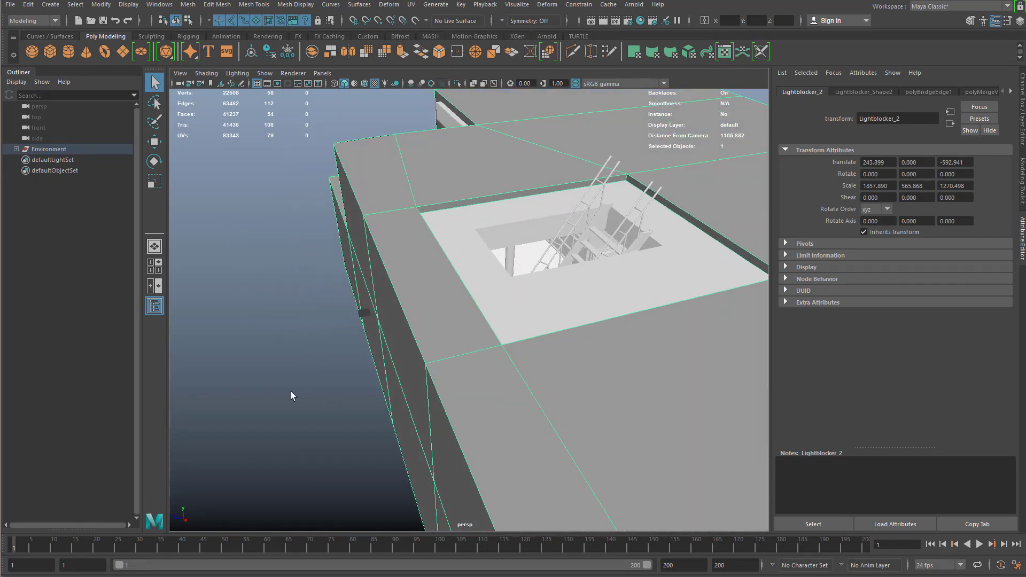
pyautogui.keyDown('alt'); pyautogui.moveTo(293, 392); pyautogui.dragTo(522, 348); pyautogui.keyUp('alt')
pyautogui.keyDown('alt'); pyautogui.moveTo(522, 347); pyautogui.dragTo(422, 409, button='right'); pyautogui.keyUp('alt')
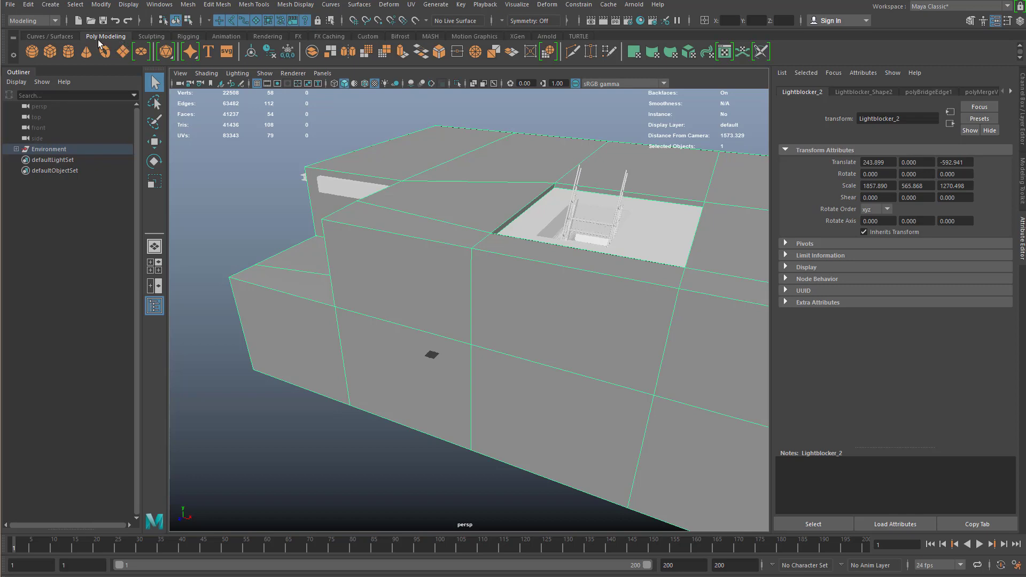
# Create a polygon plane at the origin and frame it for editing
pyautogui.click(123, 54)
pyautogui.keyDown('alt'); pyautogui.moveTo(447, 365); pyautogui.dragTo(522, 354); pyautogui.keyUp('alt')
pyautogui.keyDown('alt'); pyautogui.moveTo(522, 354); pyautogui.dragTo(678, 390, button='right'); pyautogui.keyUp('alt')
pyautogui.keyDown('alt'); pyautogui.moveTo(679, 390); pyautogui.dragTo(430, 399); pyautogui.keyUp('alt')
pyautogui.keyDown('alt'); pyautogui.moveTo(430, 398); pyautogui.dragTo(528, 304, button='middle'); pyautogui.keyUp('alt')
pyautogui.press('f')
pyautogui.keyDown('alt'); pyautogui.moveTo(531, 309); pyautogui.dragTo(511, 316); pyautogui.keyUp('alt')
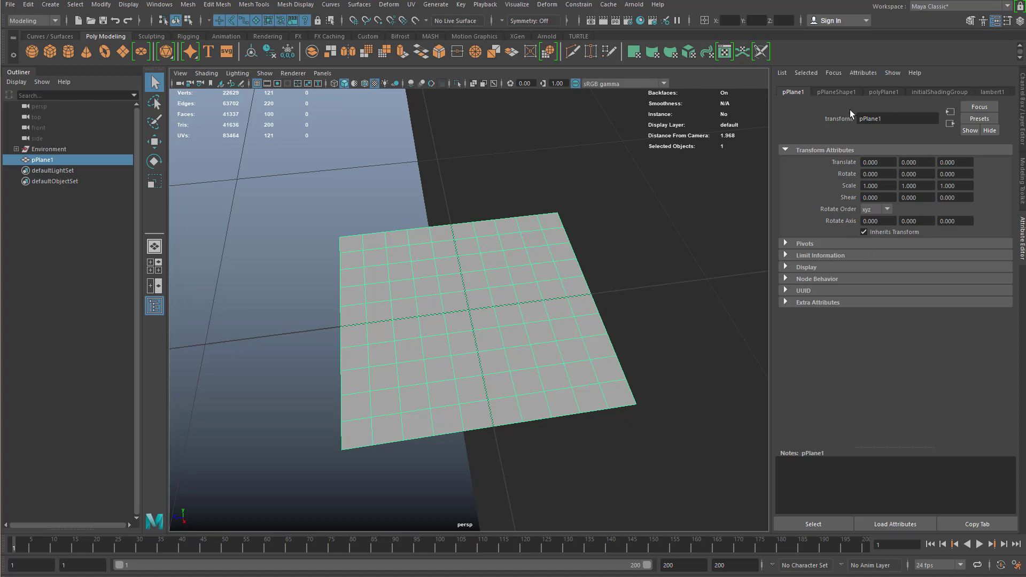
# Set the new plane's width and height subdivisions to 2 each
pyautogui.click(1021, 107)
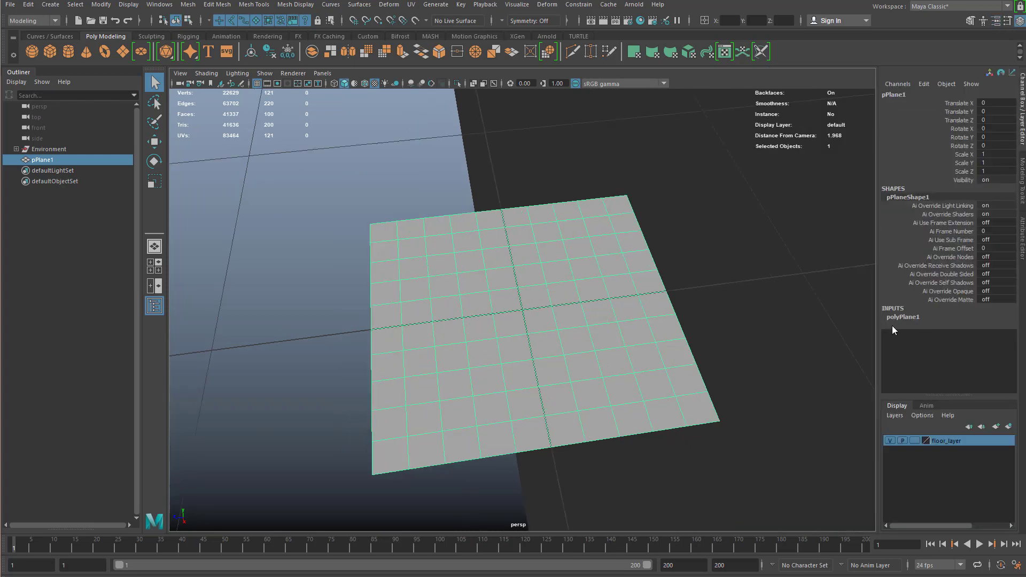
pyautogui.click(903, 316)
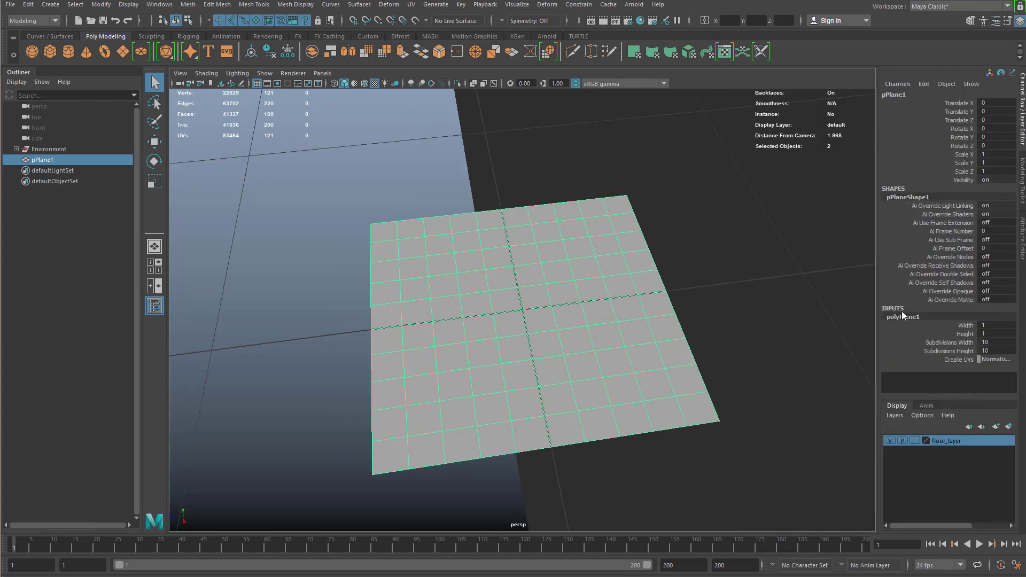
pyautogui.doubleClick(989, 343)
pyautogui.write('2')
pyautogui.press('Return')
pyautogui.click(988, 350)
# Scale the plane's four corner vertices inward together so its outline becomes an octagon, and return to object selection
pyautogui.keyDown('alt'); pyautogui.moveTo(433, 291); pyautogui.dragTo(460, 286); pyautogui.keyUp('alt')
pyautogui.moveTo(425, 238); pyautogui.dragTo(389, 235, button='right')
pyautogui.moveTo(387, 199); pyautogui.dragTo(438, 256)
pyautogui.keyDown('shift'); pyautogui.moveTo(595, 172); pyautogui.dragTo(659, 242); pyautogui.keyUp('shift')
pyautogui.keyDown('shift'); pyautogui.moveTo(638, 406); pyautogui.dragTo(689, 445); pyautogui.keyUp('shift')
pyautogui.keyDown('shift'); pyautogui.moveTo(392, 419); pyautogui.dragTo(434, 488); pyautogui.keyUp('shift')
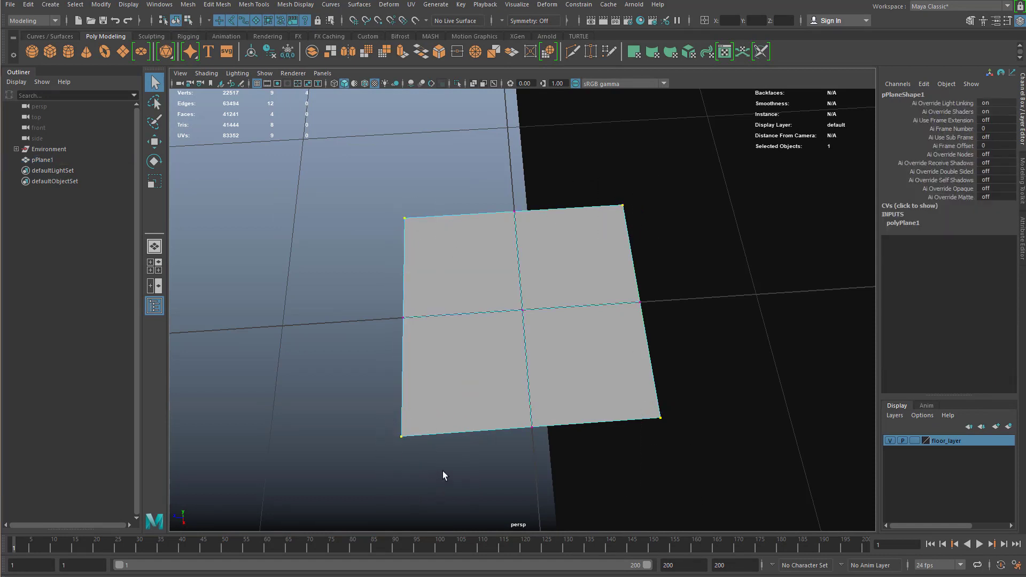
pyautogui.press('r')
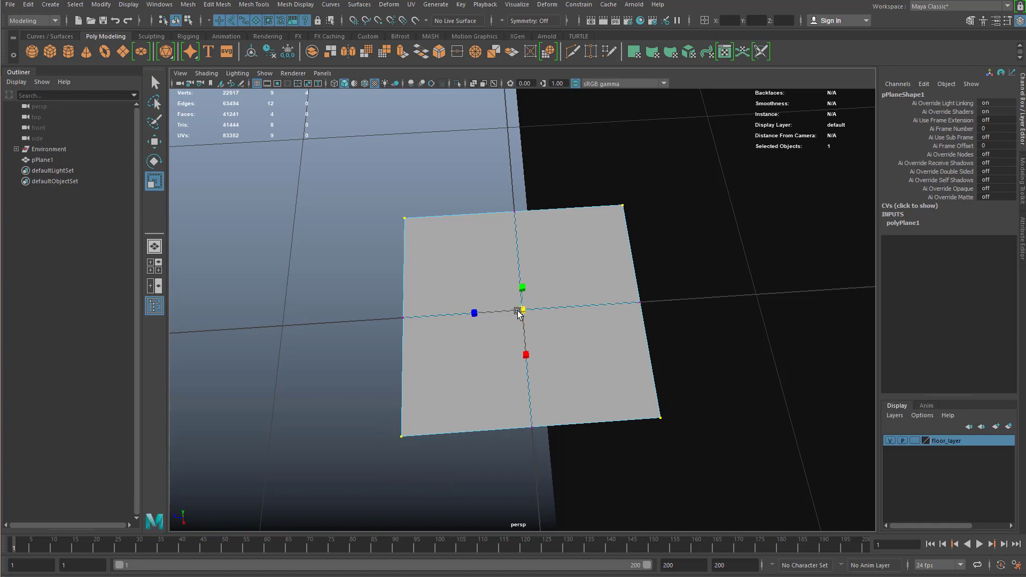
pyautogui.moveTo(522, 310); pyautogui.dragTo(596, 329)
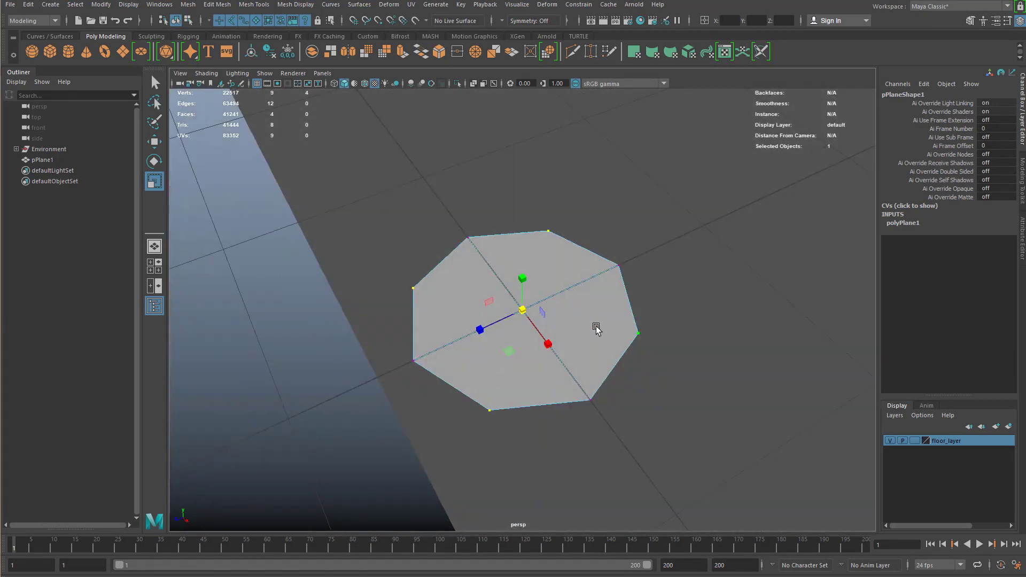
pyautogui.press('F8')
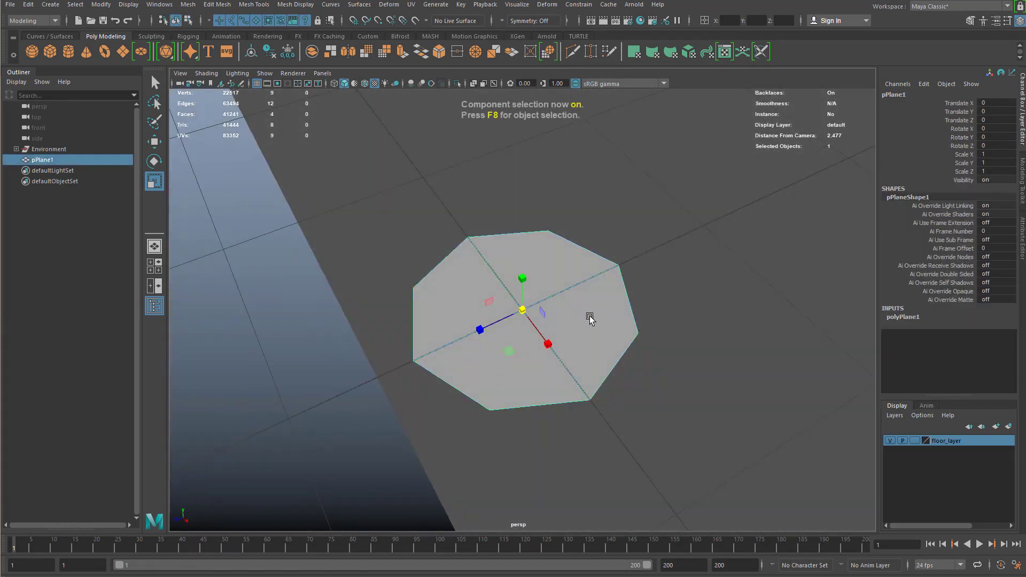
# Build a three-way cross by duplicating the octagon twice, one copy rotated -90 in Z and the other -90 in both X and Z
pyautogui.hotkey('ctrl', 'd')
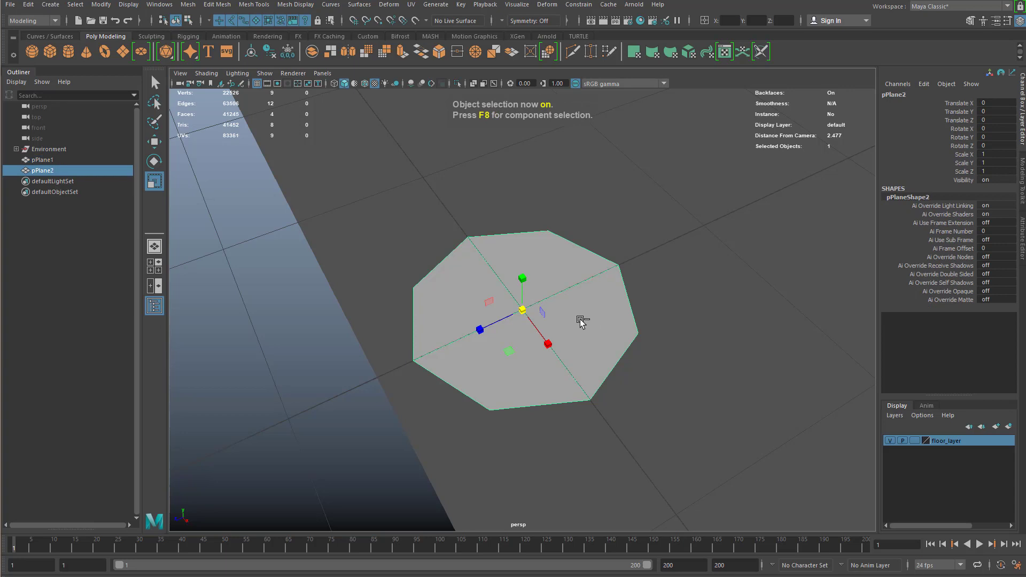
pyautogui.keyDown('alt'); pyautogui.moveTo(557, 336); pyautogui.dragTo(591, 335); pyautogui.keyUp('alt')
pyautogui.press('e')
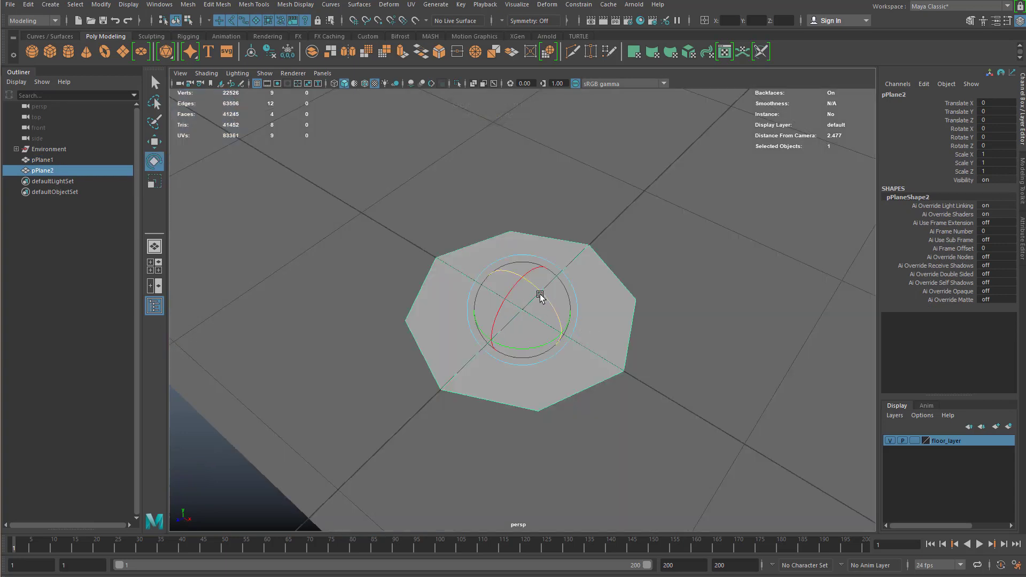
pyautogui.moveTo(550, 303); pyautogui.dragTo(490, 341)
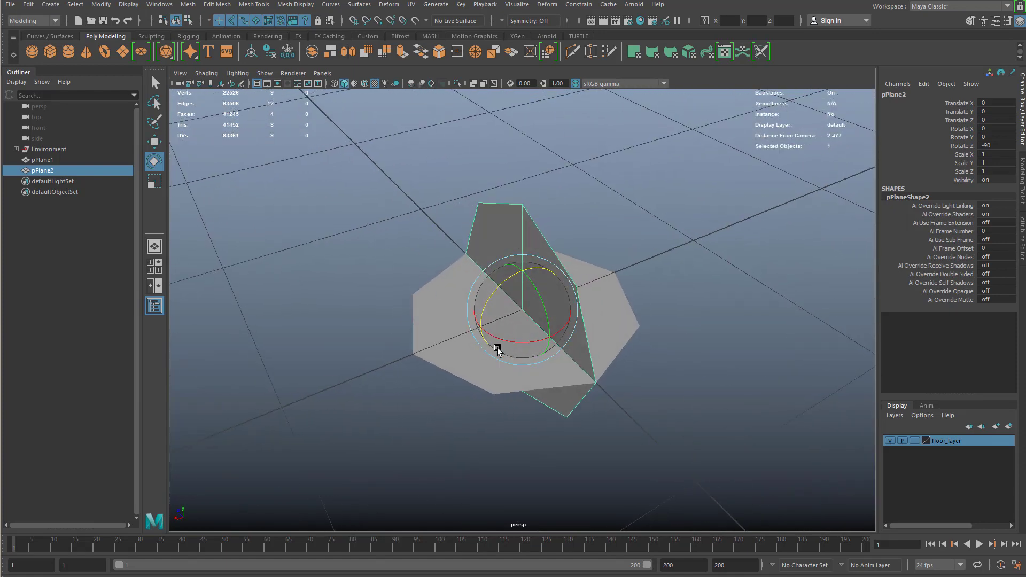
pyautogui.hotkey('ctrl', 'd')
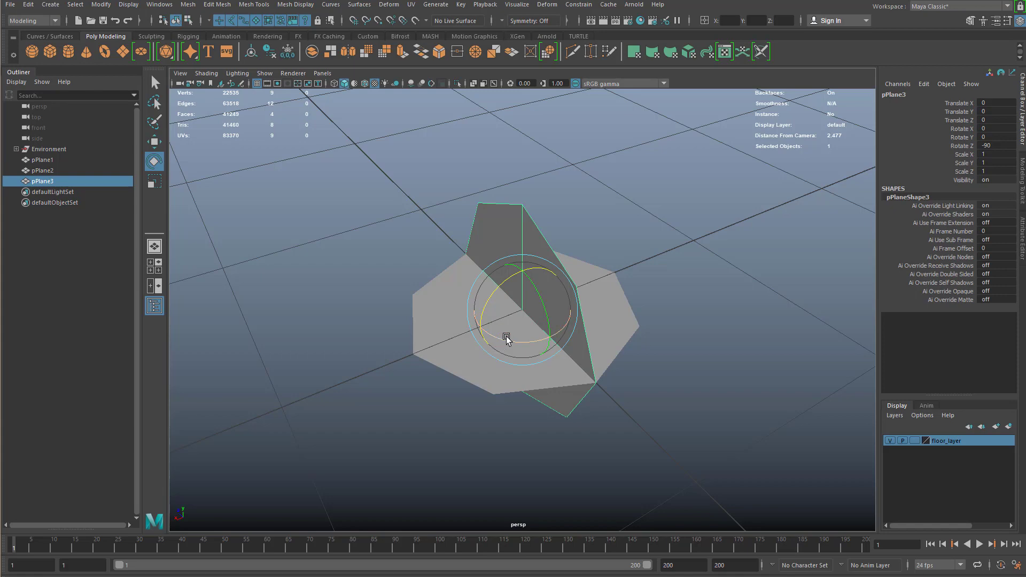
pyautogui.moveTo(507, 338); pyautogui.dragTo(575, 331)
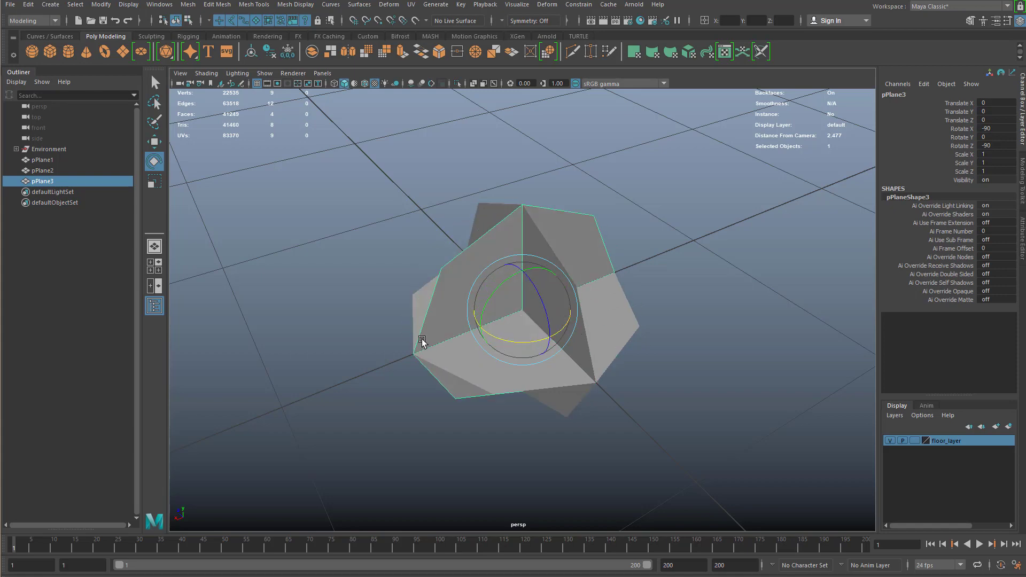
# Examine the three intersecting octagonal planes from several angles, including edge-on
pyautogui.keyDown('alt'); pyautogui.moveTo(419, 342); pyautogui.dragTo(498, 210); pyautogui.keyUp('alt')
pyautogui.keyDown('alt'); pyautogui.moveTo(570, 210); pyautogui.dragTo(497, 280); pyautogui.keyUp('alt')
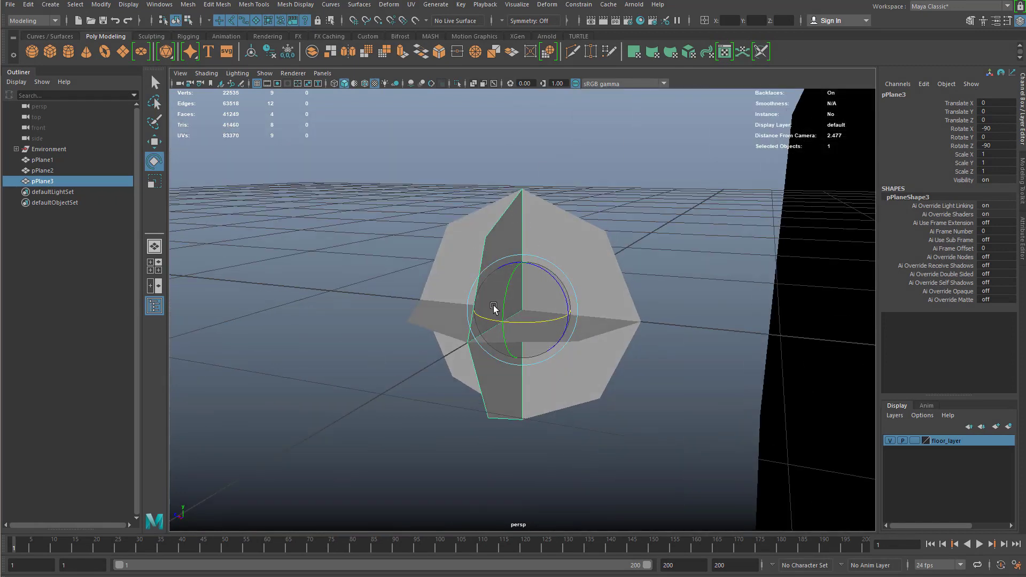
pyautogui.keyDown('alt'); pyautogui.moveTo(571, 297); pyautogui.dragTo(513, 183); pyautogui.keyUp('alt')
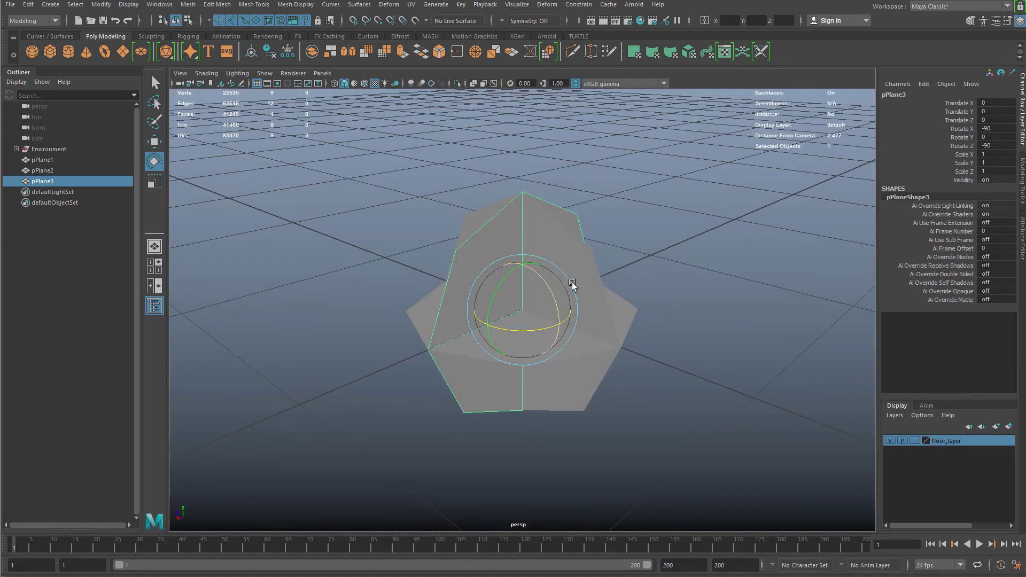
pyautogui.keyDown('alt'); pyautogui.moveTo(522, 265); pyautogui.dragTo(492, 186); pyautogui.keyUp('alt')
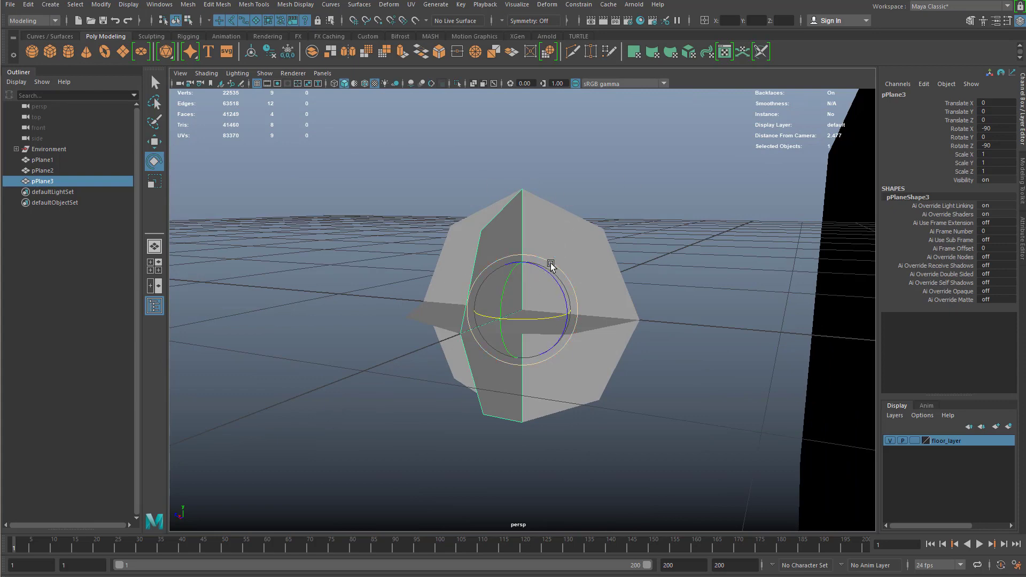
pyautogui.keyDown('alt'); pyautogui.moveTo(473, 251); pyautogui.dragTo(486, 182); pyautogui.keyUp('alt')
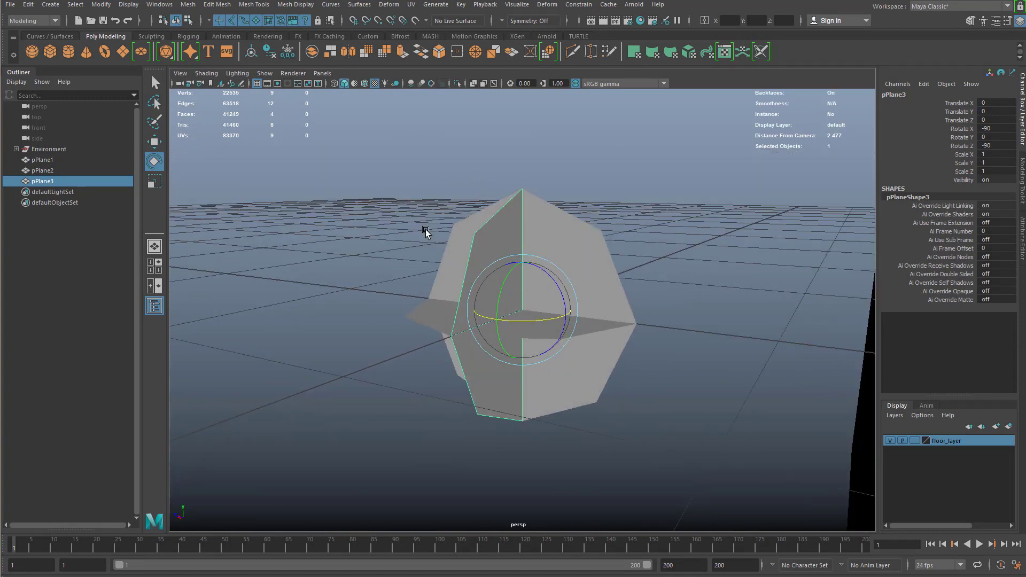
pyautogui.keyDown('alt'); pyautogui.moveTo(402, 235); pyautogui.dragTo(429, 230); pyautogui.keyUp('alt')
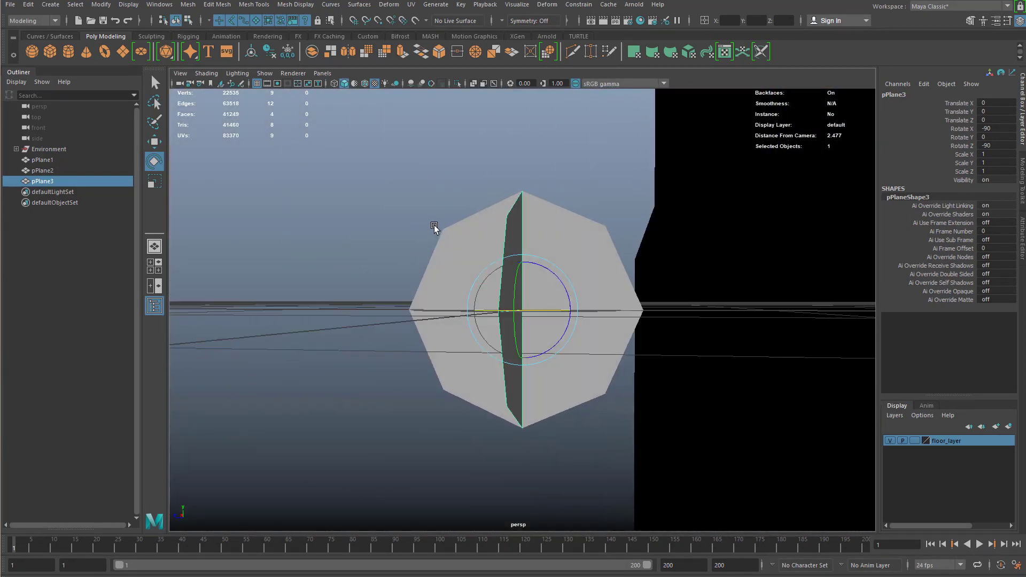
pyautogui.moveTo(443, 226)
pyautogui.keyDown('alt'); pyautogui.mouseDown()
pyautogui.moveTo(527, 225)
pyautogui.moveTo(476, 268)
pyautogui.moveTo(428, 227)
pyautogui.moveTo(478, 224)
pyautogui.moveTo(460, 238)
pyautogui.moveTo(405, 231)
pyautogui.moveTo(522, 211)
pyautogui.moveTo(479, 265)
pyautogui.moveTo(481, 217)
pyautogui.moveTo(396, 245)
pyautogui.moveTo(436, 238)
pyautogui.mouseUp(); pyautogui.keyUp('alt')
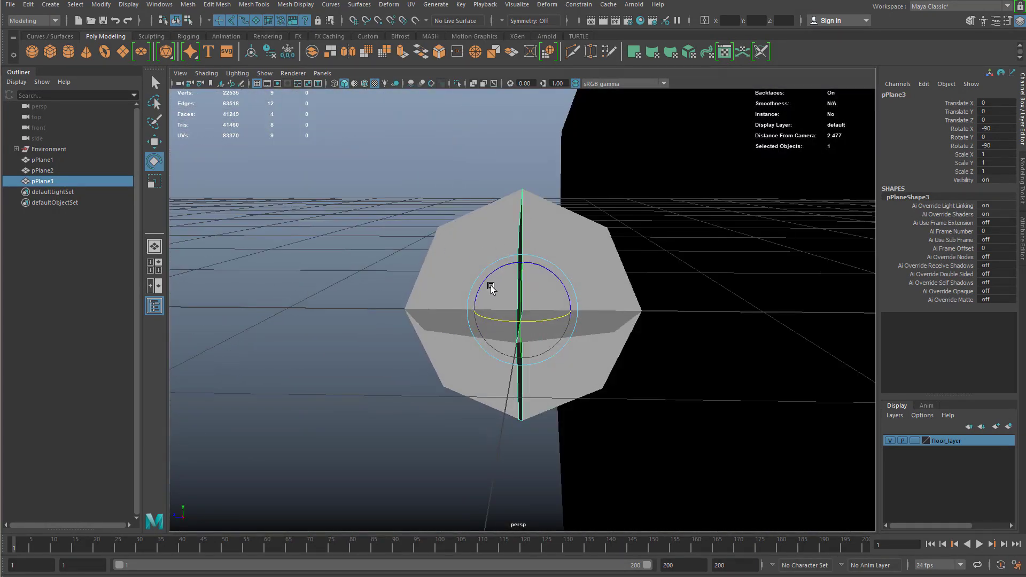
pyautogui.moveTo(490, 287)
pyautogui.keyDown('alt'); pyautogui.mouseDown()
pyautogui.moveTo(433, 165)
pyautogui.moveTo(495, 303)
pyautogui.mouseUp(); pyautogui.keyUp('alt')
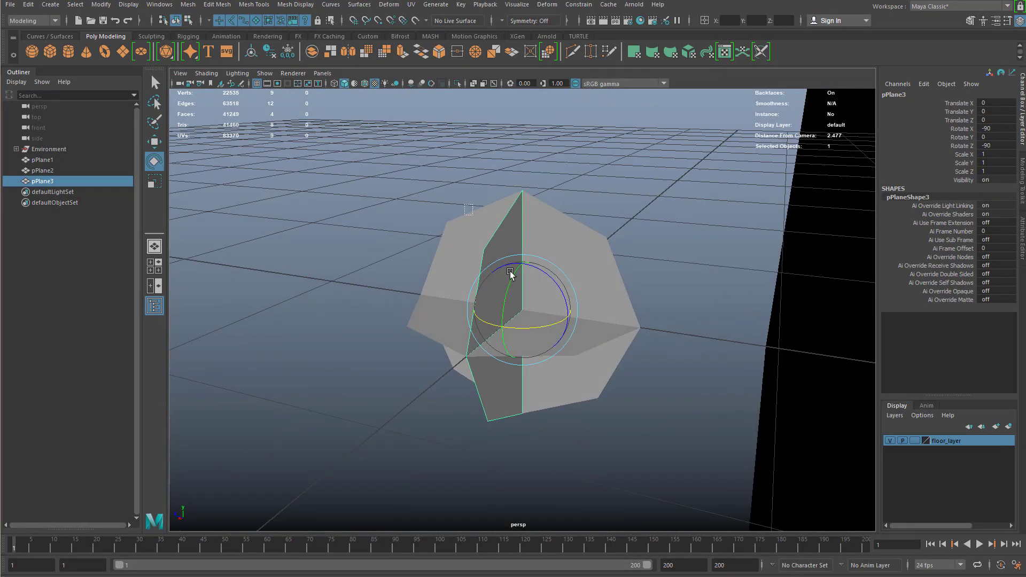
# Combine the three intersecting octagonal planes into one mesh
pyautogui.keyDown('shift'); pyautogui.click(586, 356); pyautogui.keyUp('shift')
pyautogui.keyDown('shift'); pyautogui.click(408, 322); pyautogui.keyUp('shift')
pyautogui.moveTo(408, 323)
pyautogui.keyDown('alt'); pyautogui.mouseDown()
pyautogui.moveTo(447, 300)
pyautogui.moveTo(399, 339)
pyautogui.mouseUp(); pyautogui.keyUp('alt')
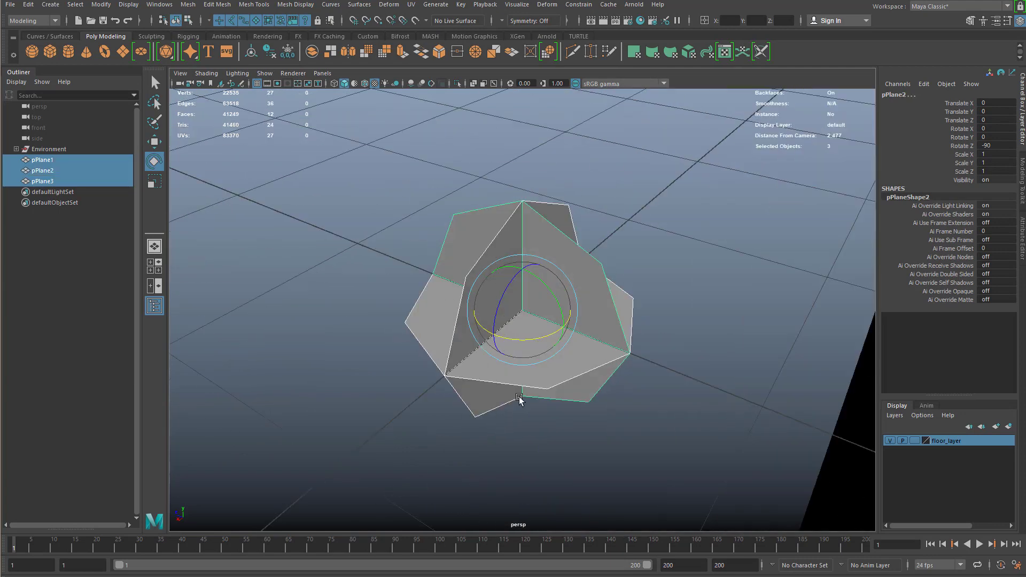
pyautogui.keyDown('shift'); pyautogui.rightClick(528, 281); pyautogui.keyUp('shift')
pyautogui.keyDown('shift'); pyautogui.rightClick(535, 272); pyautogui.keyUp('shift')
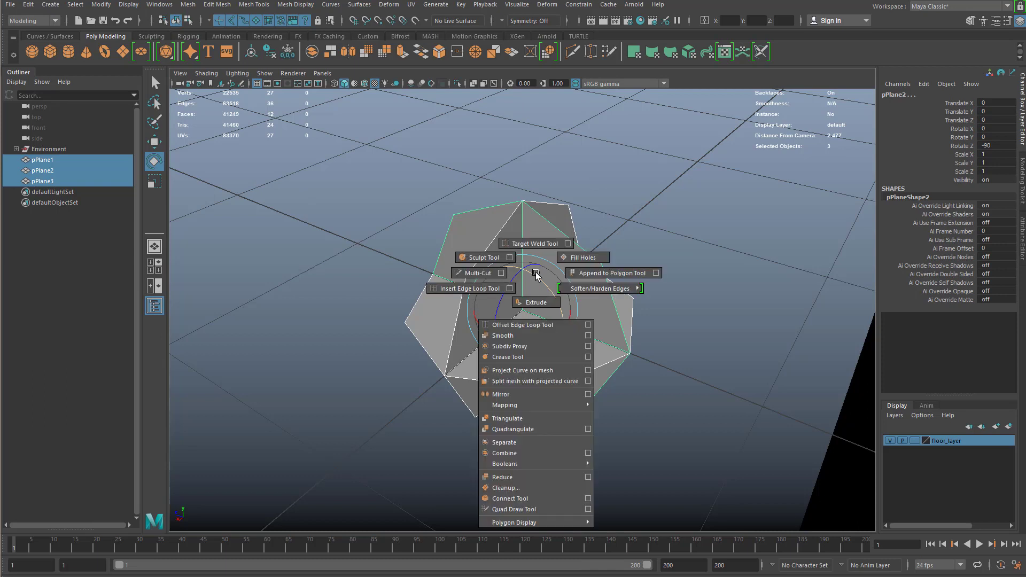
pyautogui.click(508, 453)
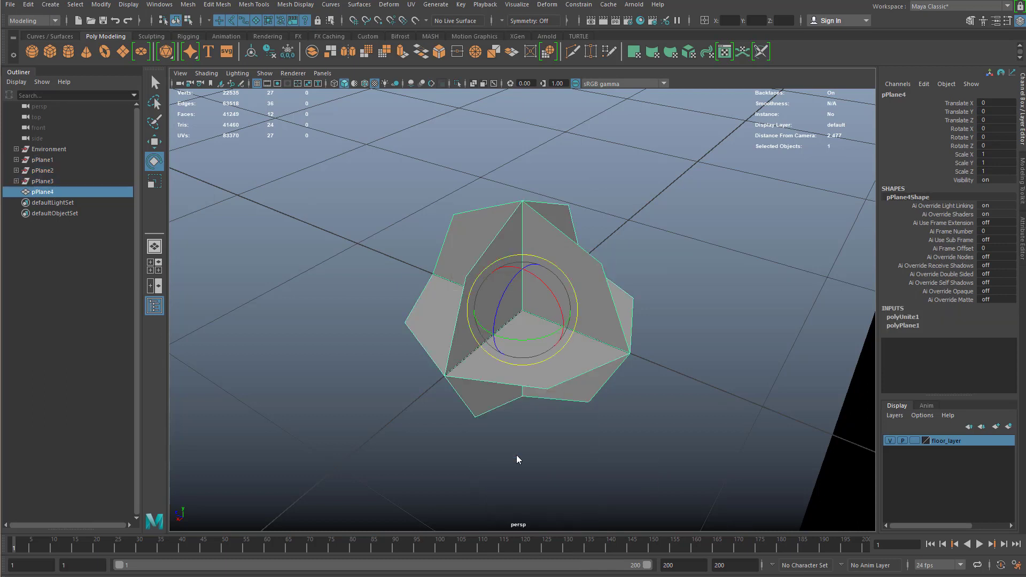
# Delete the combined mesh's construction history so the leftover plane groups are removed
pyautogui.click(217, 5)
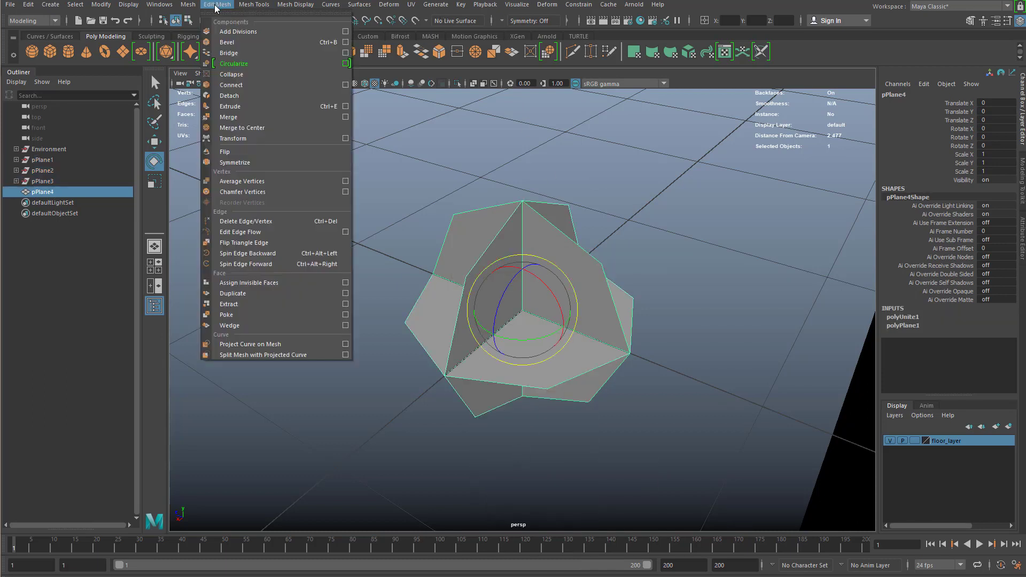
pyautogui.moveTo(193, 7)
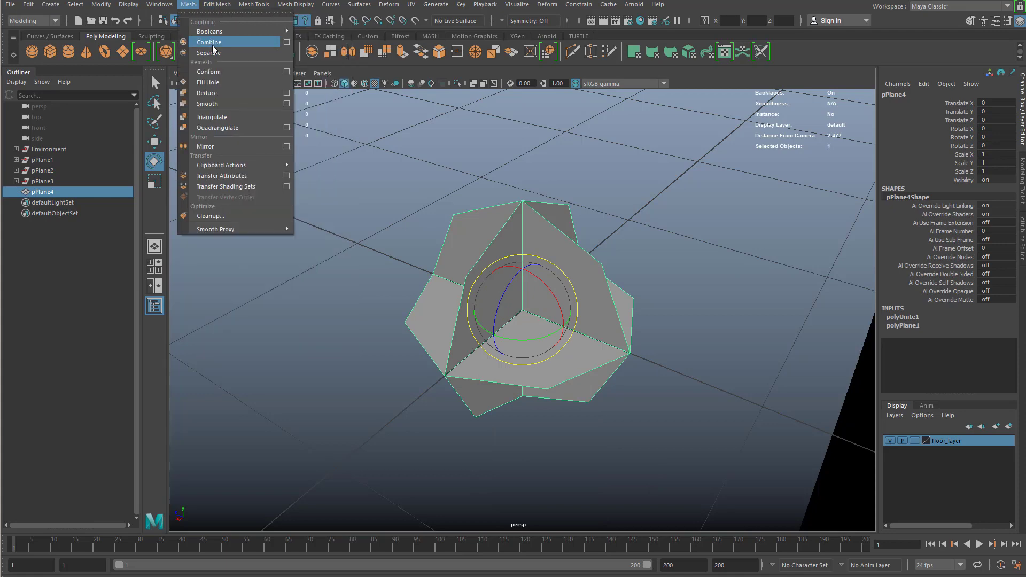
pyautogui.click(275, 306)
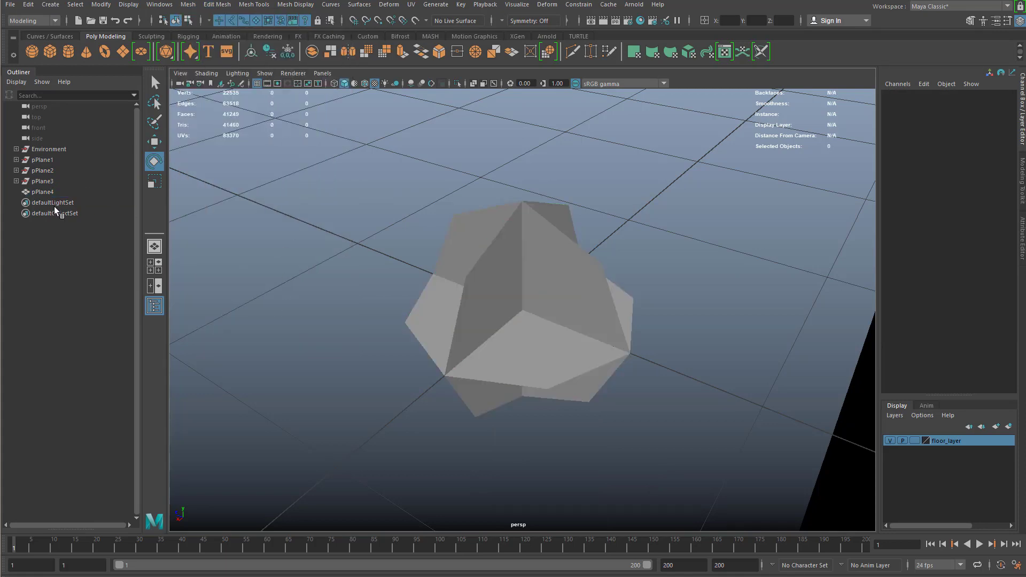
pyautogui.click(534, 312)
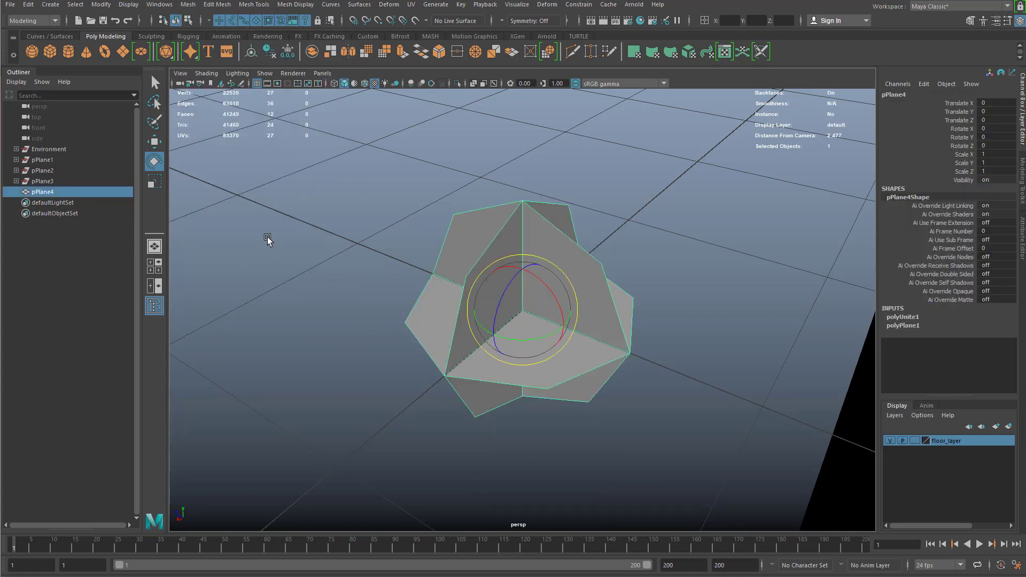
pyautogui.click(266, 53)
# Rename the combined mesh as dust1
pyautogui.doubleClick(52, 161)
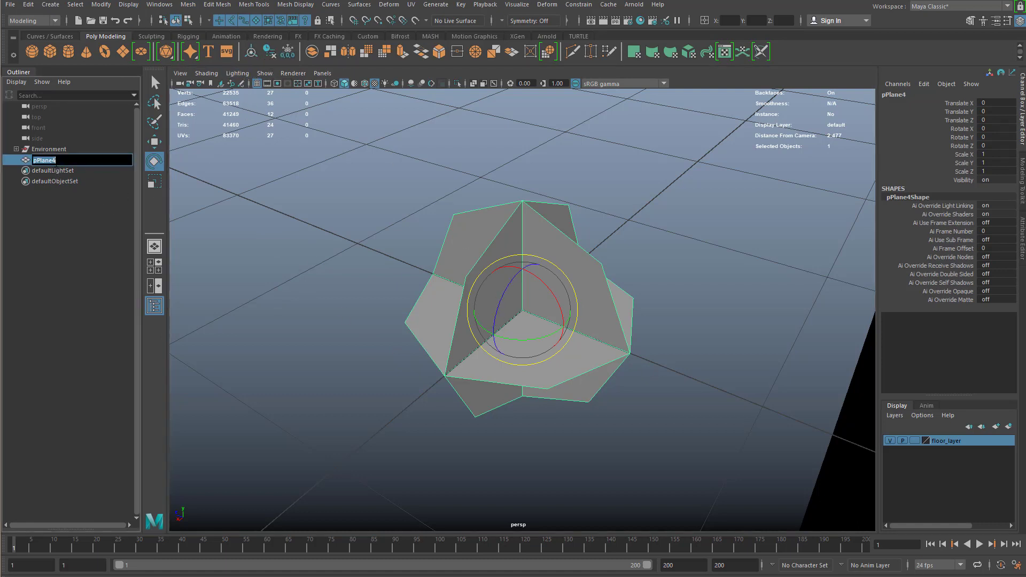
pyautogui.write('pust1')
pyautogui.press('Return')
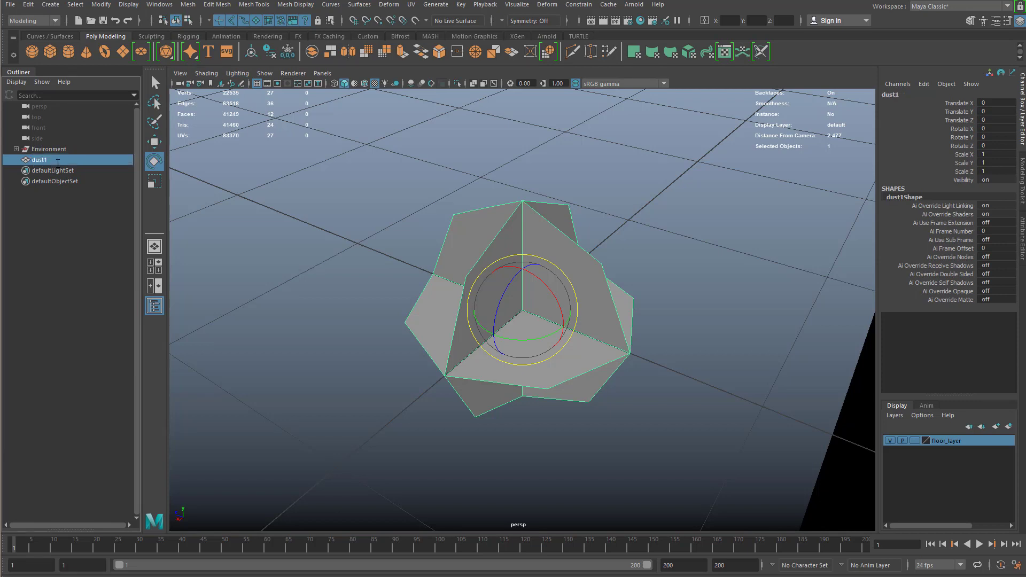
# Assign a new Lambert material to the dust1 mesh
pyautogui.keyDown('alt'); pyautogui.moveTo(545, 357); pyautogui.dragTo(486, 287); pyautogui.keyUp('alt')
pyautogui.keyDown('alt'); pyautogui.moveTo(377, 258); pyautogui.dragTo(454, 254); pyautogui.keyUp('alt')
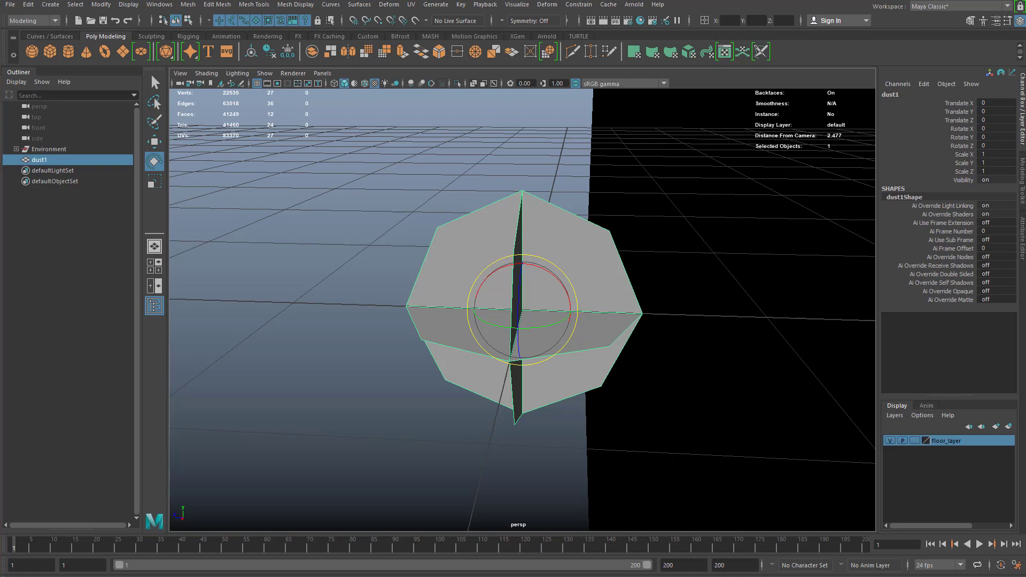
pyautogui.moveTo(474, 279)
pyautogui.keyDown('alt'); pyautogui.mouseDown()
pyautogui.moveTo(490, 247)
pyautogui.moveTo(431, 261)
pyautogui.moveTo(467, 263)
pyautogui.mouseUp(); pyautogui.keyUp('alt')
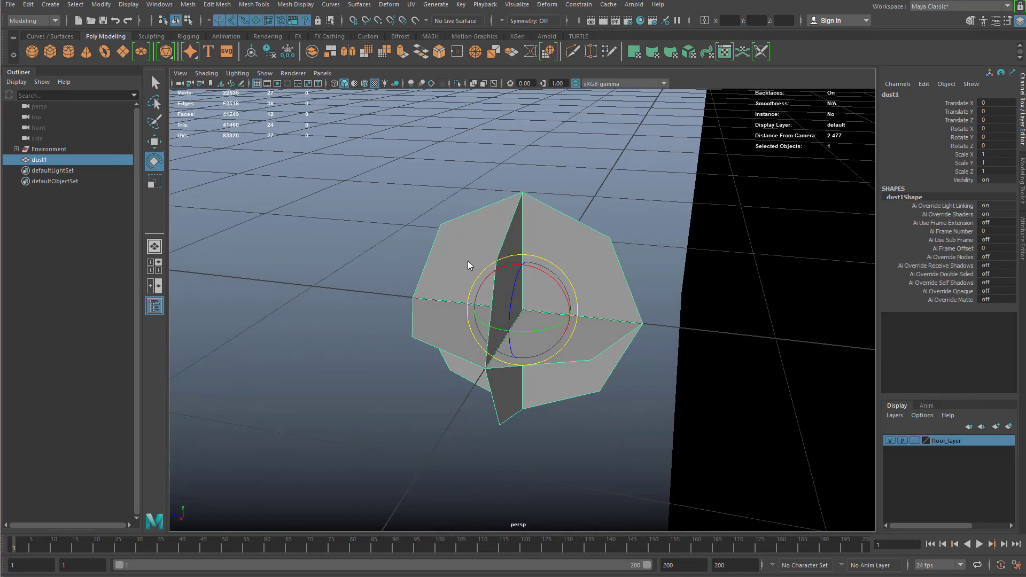
pyautogui.rightClick(467, 260)
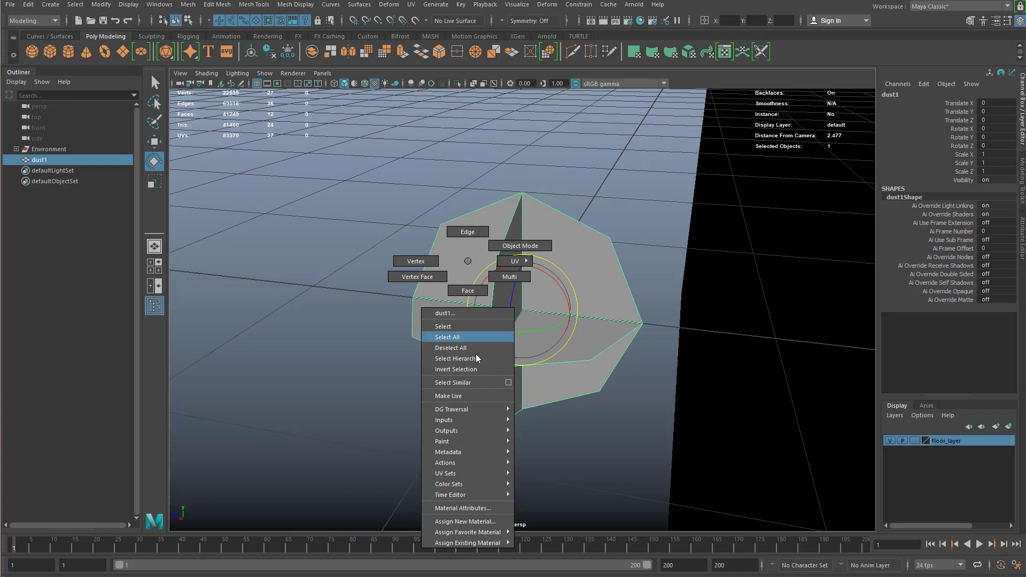
pyautogui.click(475, 525)
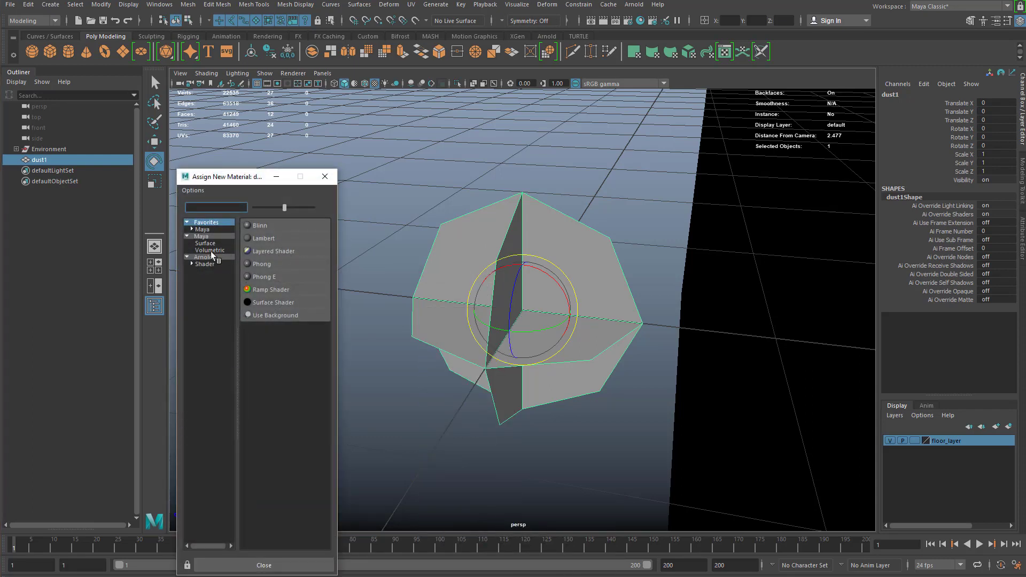
pyautogui.click(262, 238)
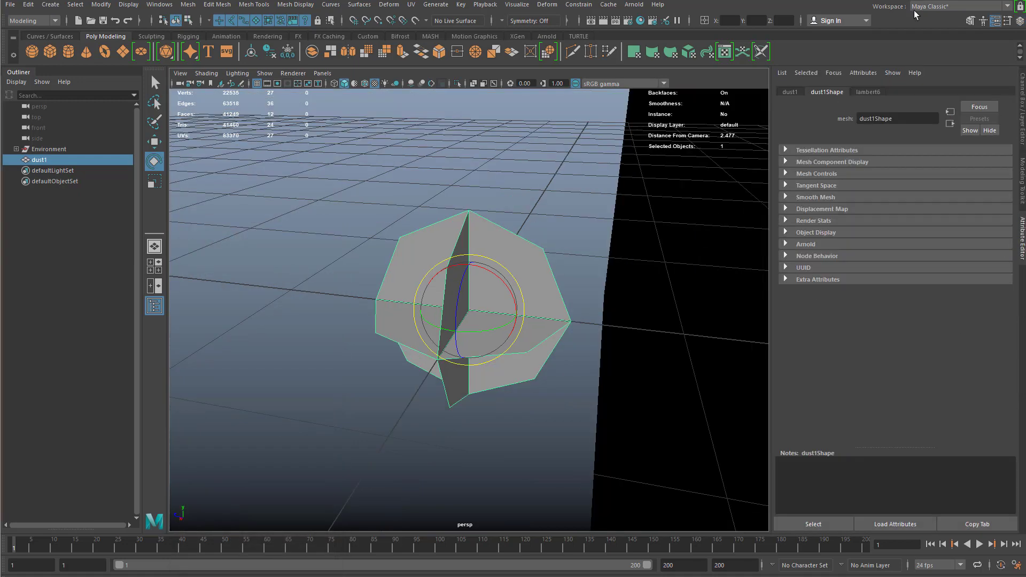
# Rename the dust particle's new Lambert material as dust_shader
pyautogui.click(868, 93)
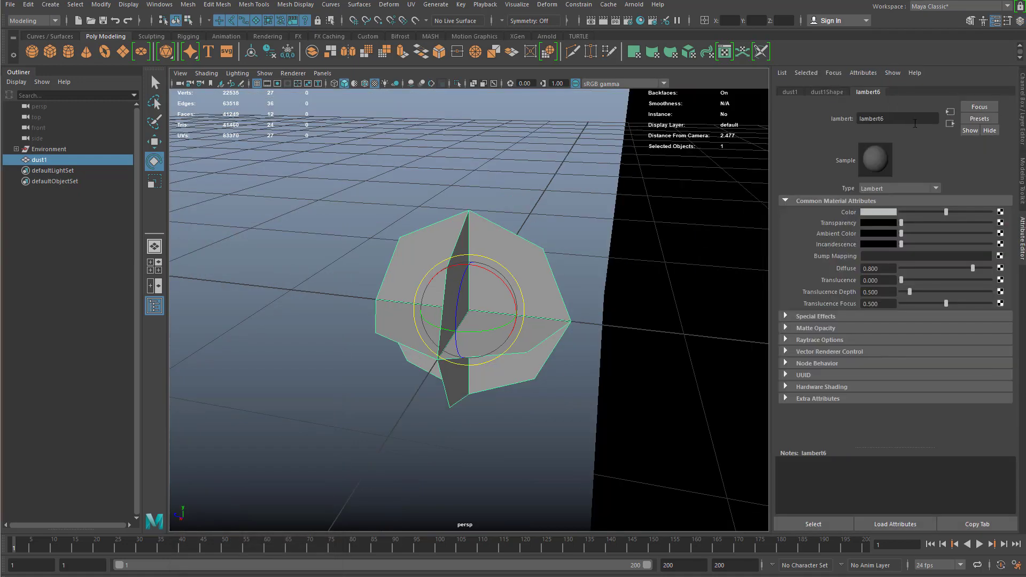
pyautogui.click(914, 122)
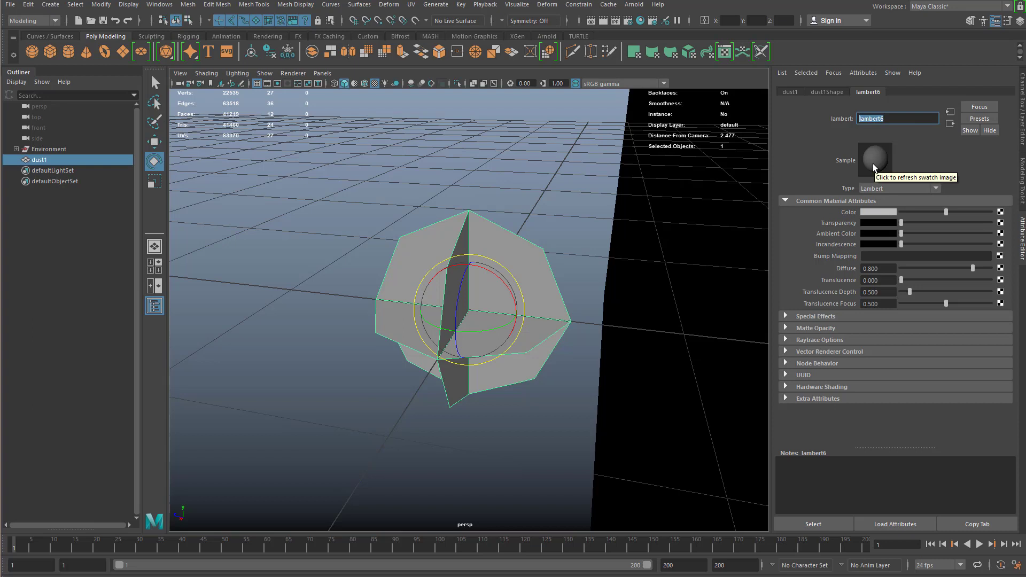
pyautogui.write('dust shader')
# Set the dust_shader color to cyan, with hue 180 and saturation and value at 1
pyautogui.keyDown('alt'); pyautogui.moveTo(493, 270); pyautogui.dragTo(422, 178); pyautogui.keyUp('alt')
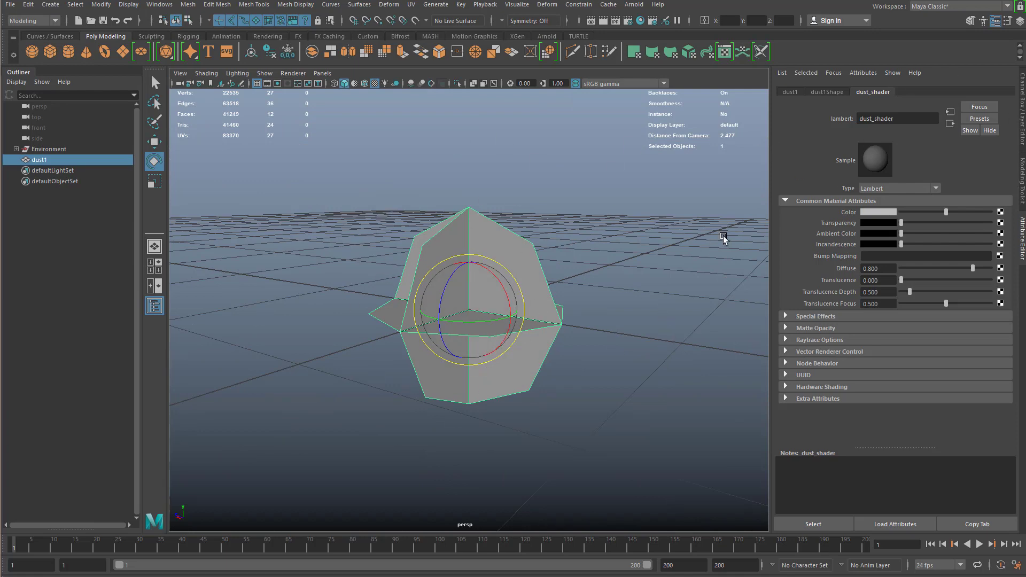
pyautogui.keyDown('alt'); pyautogui.moveTo(380, 274); pyautogui.dragTo(402, 269); pyautogui.keyUp('alt')
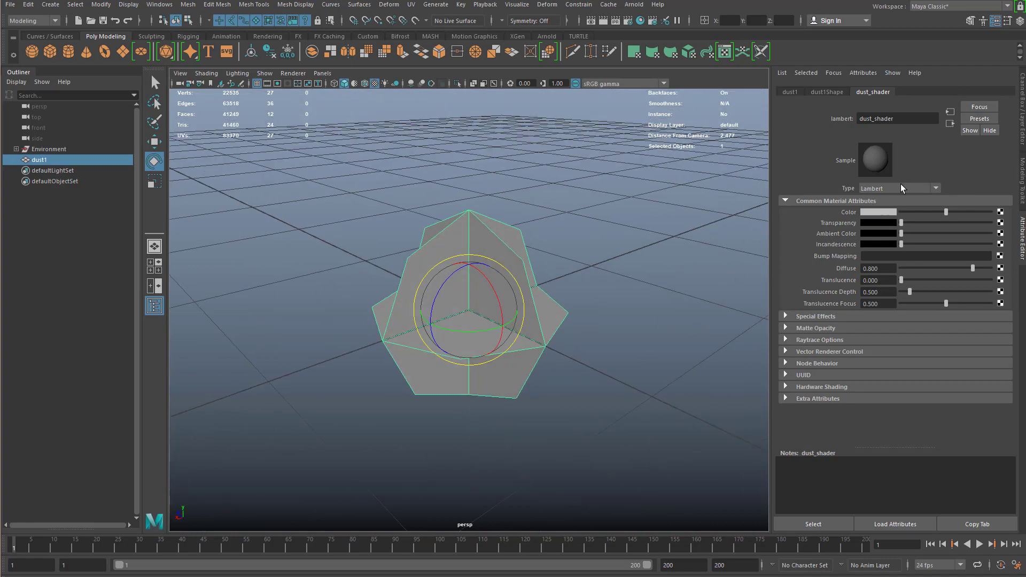
pyautogui.keyDown('alt'); pyautogui.moveTo(499, 263); pyautogui.dragTo(508, 288); pyautogui.keyUp('alt')
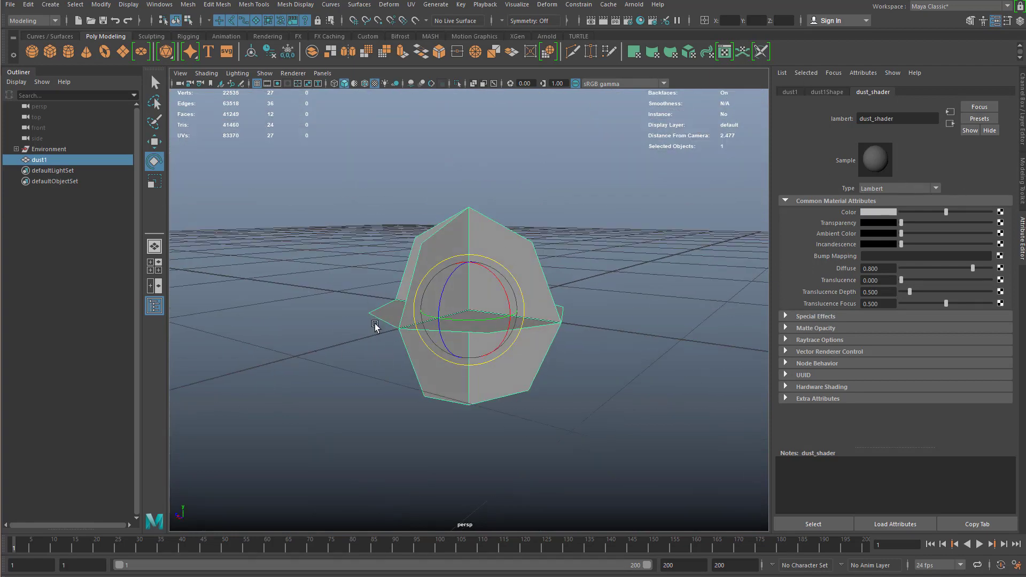
pyautogui.click(877, 212)
pyautogui.click(875, 189)
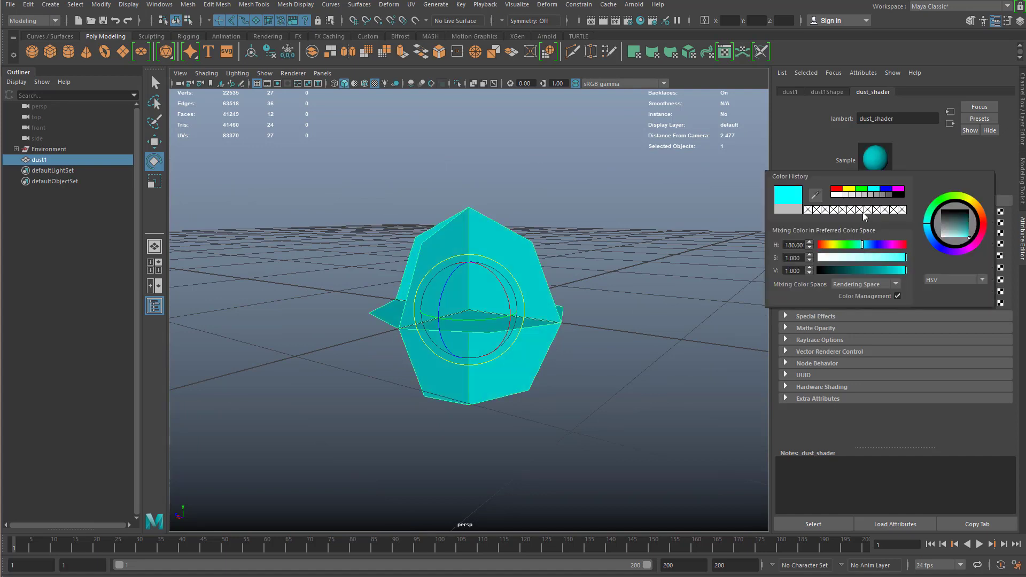
pyautogui.click(339, 309)
# Switch to the FX toolset and create a MASH network from the dust1 mesh
pyautogui.press('7')
pyautogui.keyDown('alt'); pyautogui.moveTo(339, 308); pyautogui.dragTo(440, 323); pyautogui.keyUp('alt')
pyautogui.moveTo(428, 264); pyautogui.dragTo(488, 373)
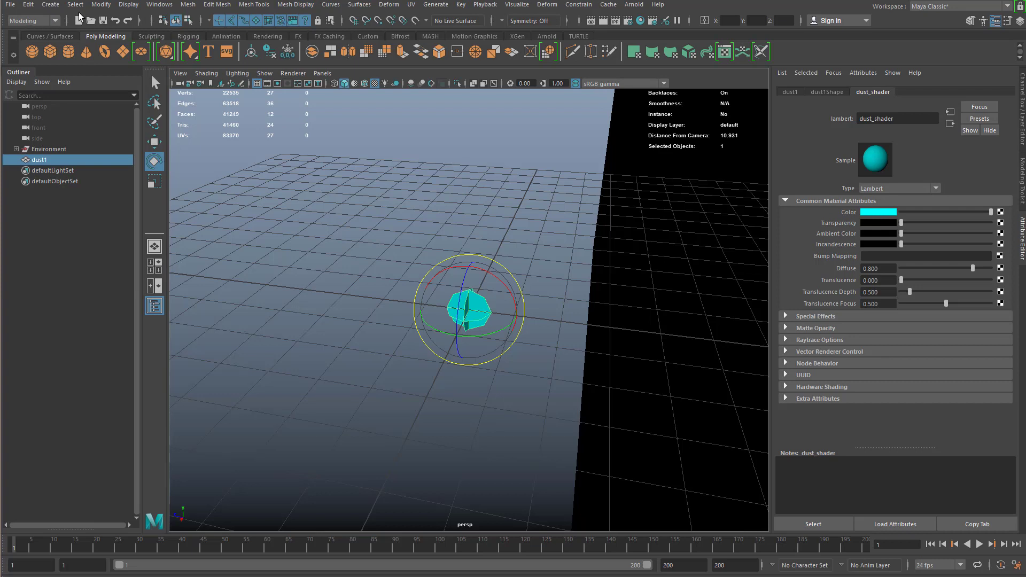
pyautogui.click(24, 20)
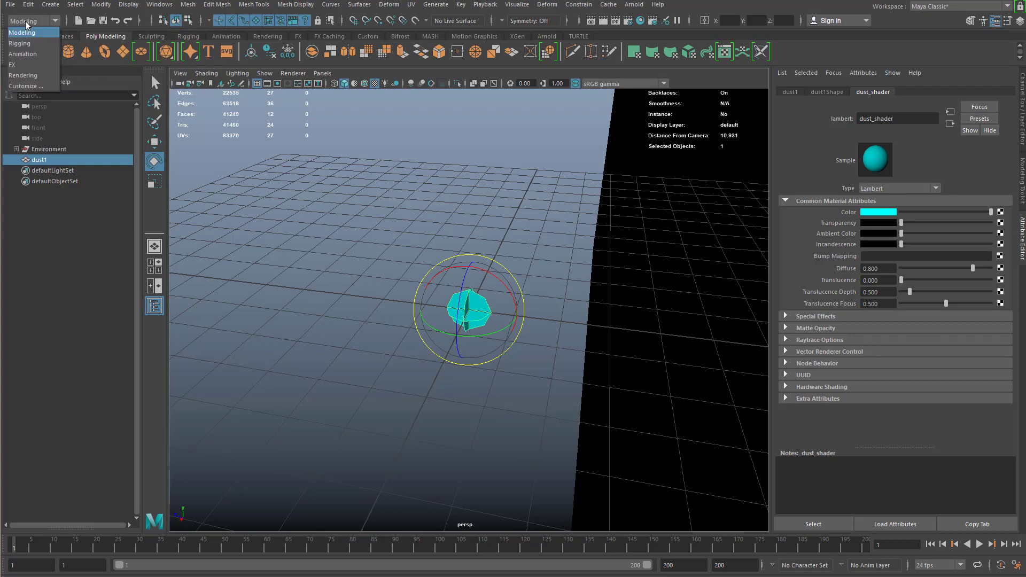
pyautogui.click(23, 66)
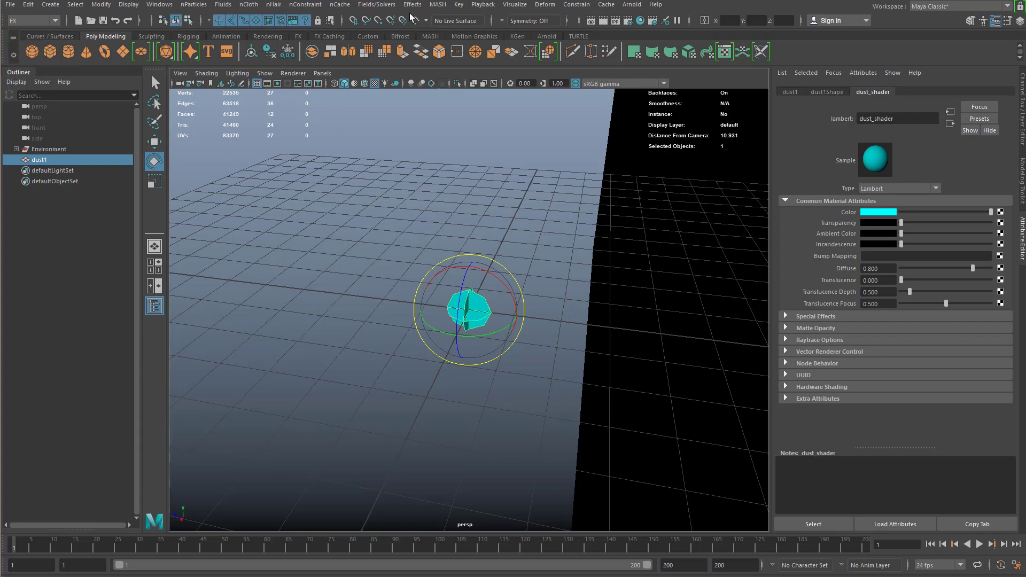
pyautogui.click(437, 6)
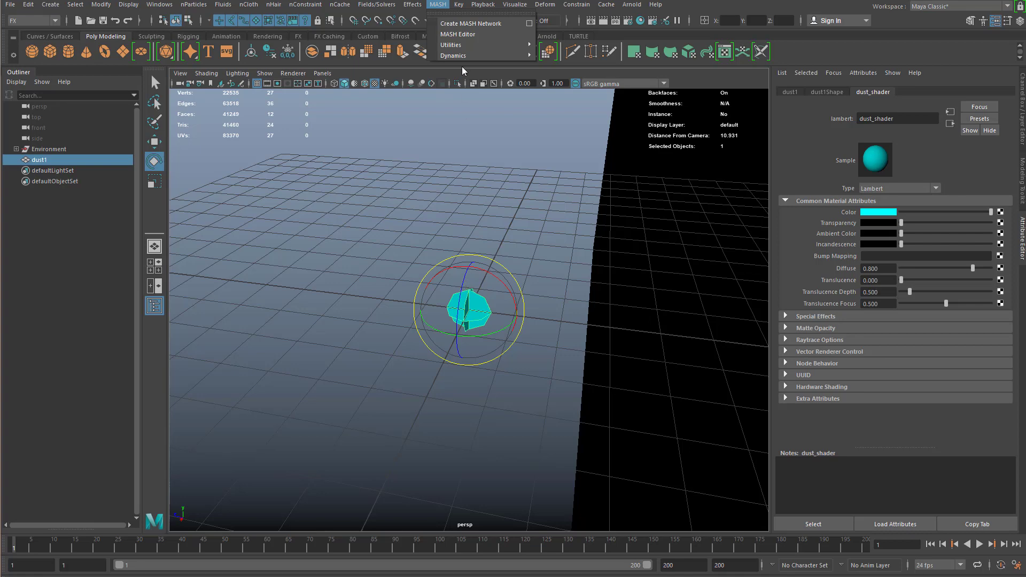
pyautogui.click(479, 24)
# Raise the number of points in the MASH1_Distribute node to 22
pyautogui.keyDown('alt'); pyautogui.moveTo(488, 336); pyautogui.dragTo(342, 267); pyautogui.keyUp('alt')
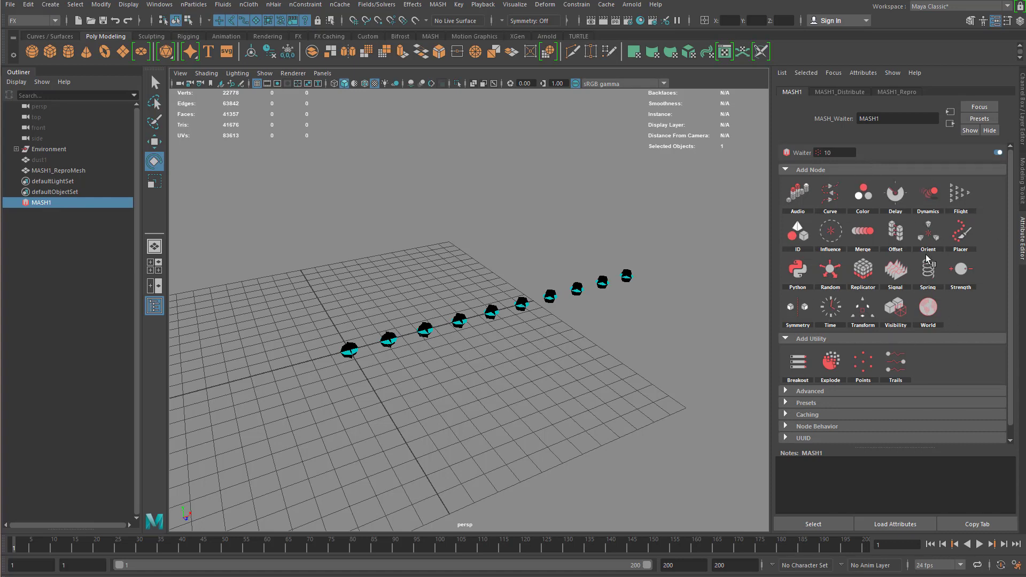
pyautogui.click(849, 92)
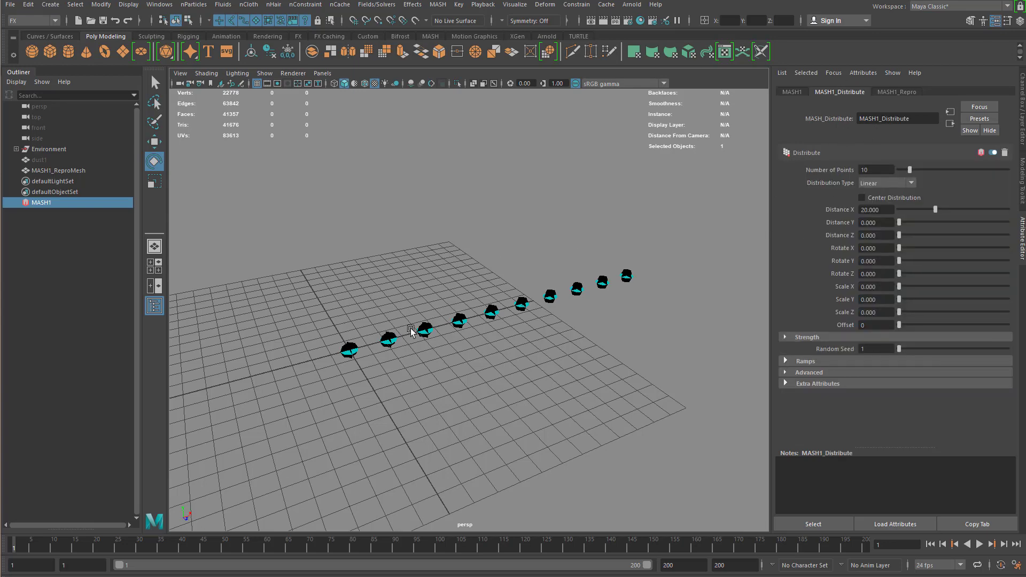
pyautogui.keyDown('alt'); pyautogui.moveTo(410, 331); pyautogui.dragTo(385, 371); pyautogui.keyUp('alt')
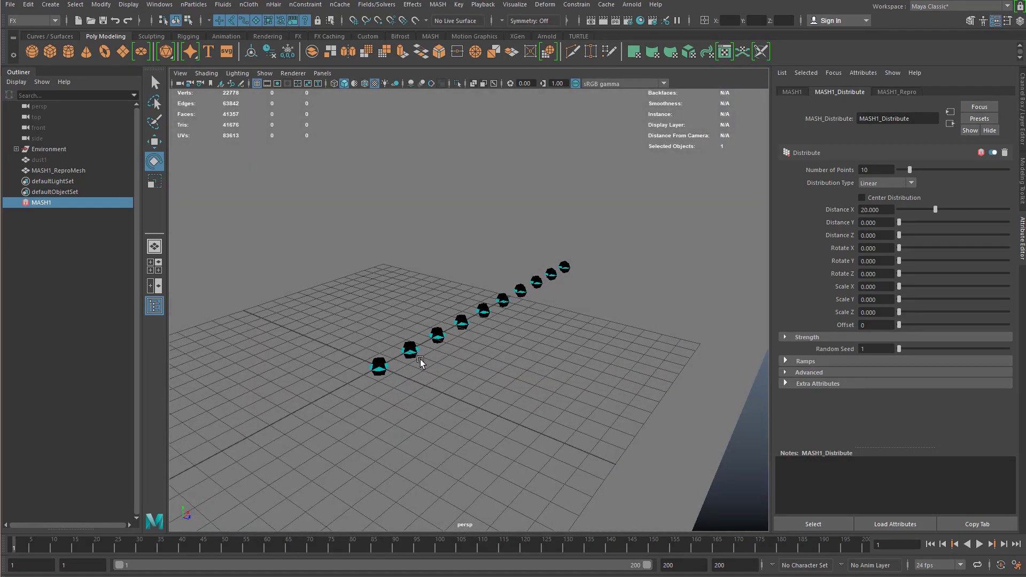
pyautogui.keyDown('alt'); pyautogui.moveTo(502, 310); pyautogui.dragTo(404, 336); pyautogui.keyUp('alt')
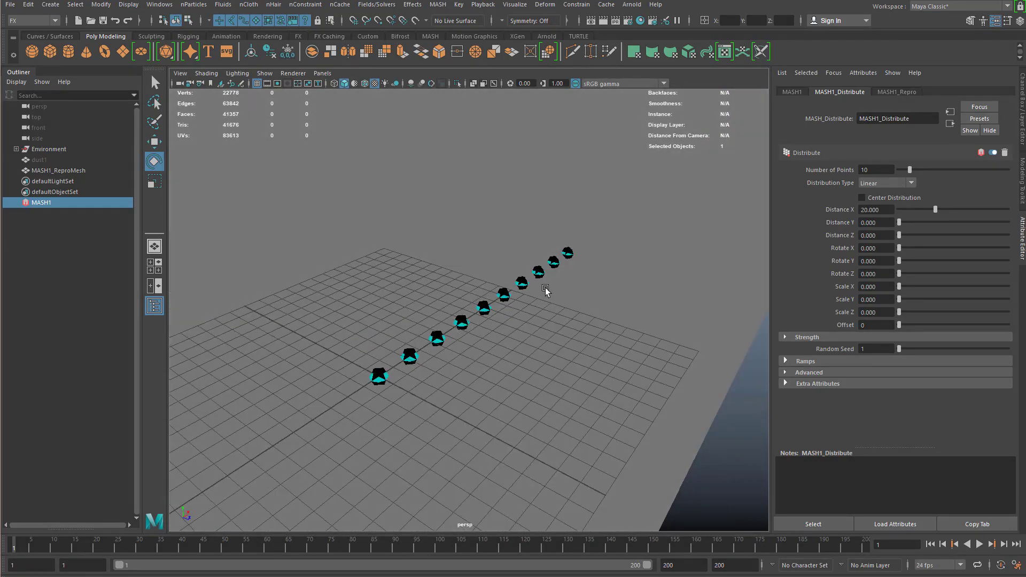
pyautogui.keyDown('alt'); pyautogui.moveTo(568, 271); pyautogui.dragTo(521, 307); pyautogui.keyUp('alt')
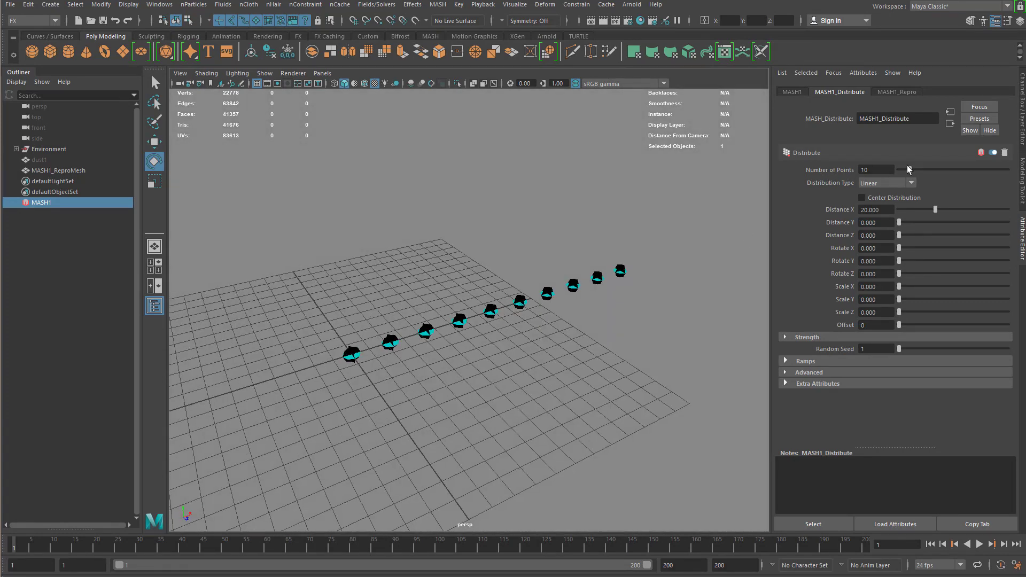
pyautogui.moveTo(910, 169)
pyautogui.mouseDown()
pyautogui.moveTo(931, 167)
pyautogui.moveTo(922, 170)
pyautogui.mouseUp()
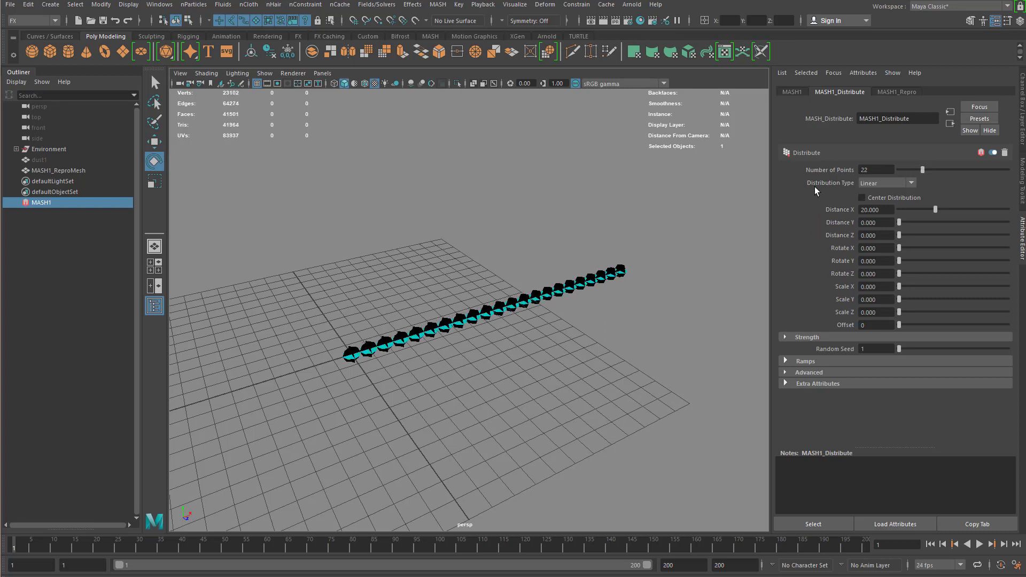
# Try the Radial and Spherical distribution types on the dust copies
pyautogui.click(880, 183)
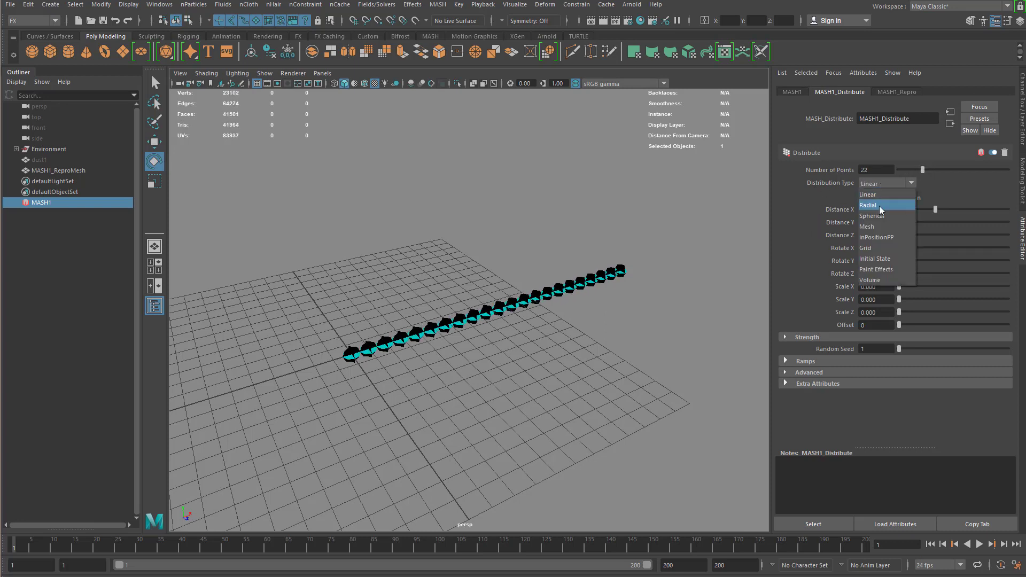
pyautogui.click(879, 206)
pyautogui.press('f')
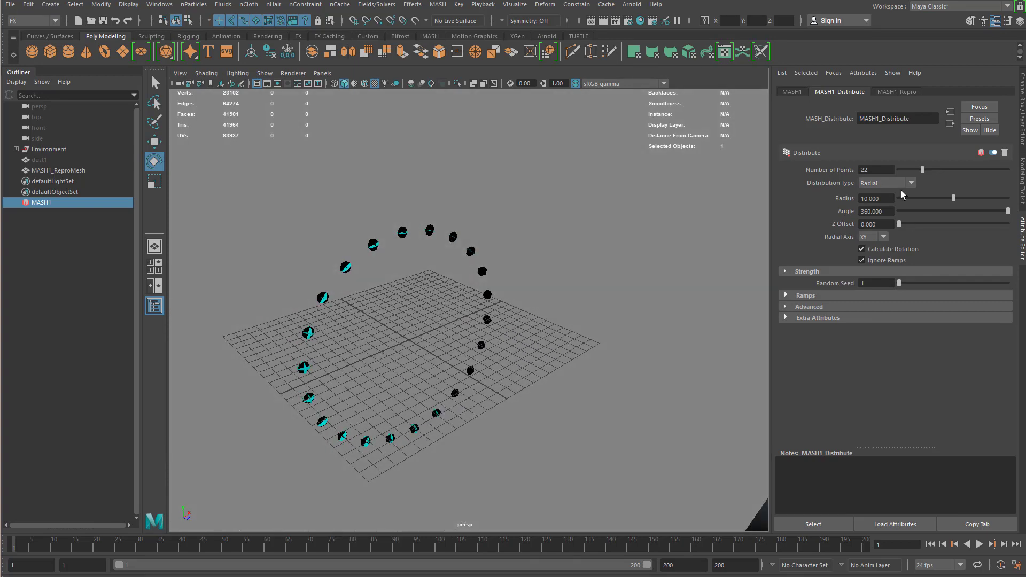
pyautogui.click(908, 183)
pyautogui.click(882, 215)
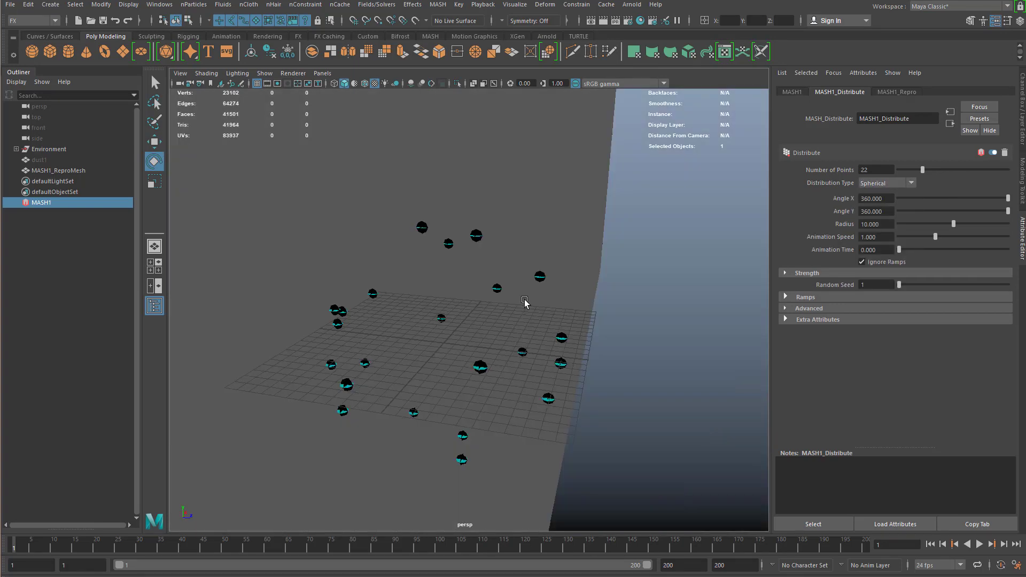
pyautogui.keyDown('alt'); pyautogui.moveTo(537, 301); pyautogui.dragTo(521, 303); pyautogui.keyUp('alt')
# Set the MASH distribution type of the dust copies to Grid
pyautogui.click(906, 182)
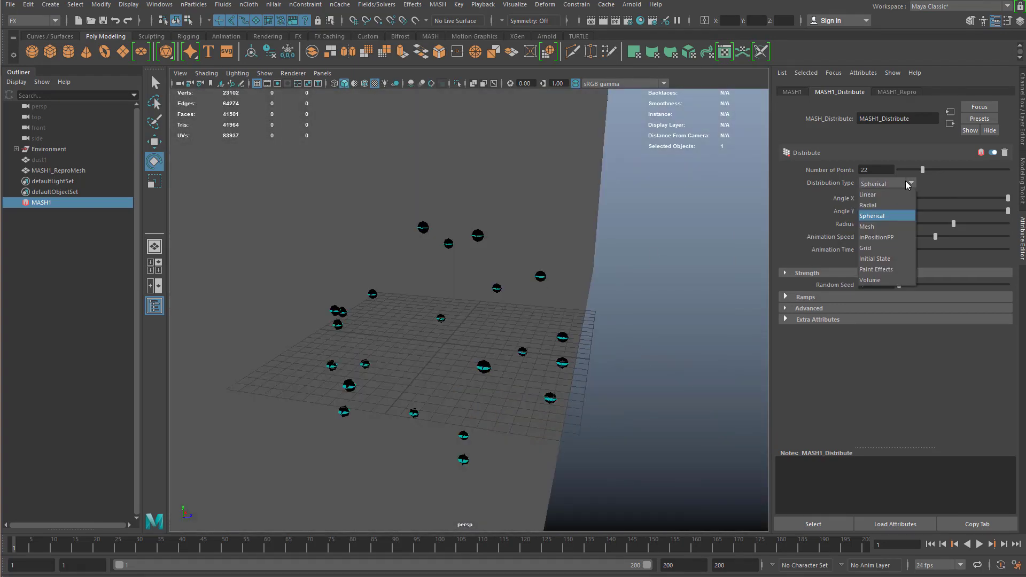
pyautogui.click(866, 249)
pyautogui.scroll(5, 462, 320)
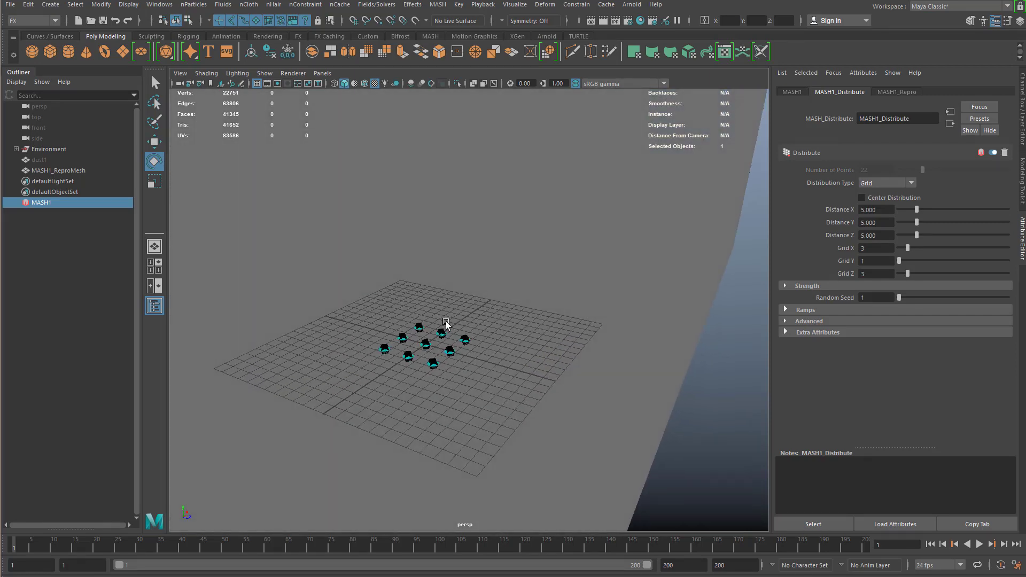
pyautogui.scroll(-5, 529, 326)
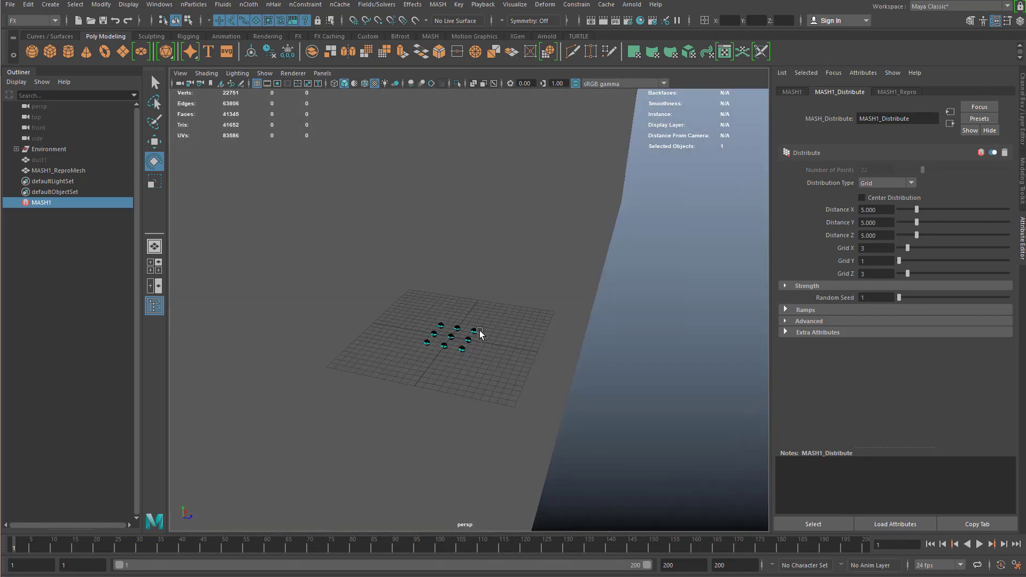
pyautogui.keyDown('alt'); pyautogui.moveTo(480, 334); pyautogui.dragTo(535, 328); pyautogui.keyUp('alt')
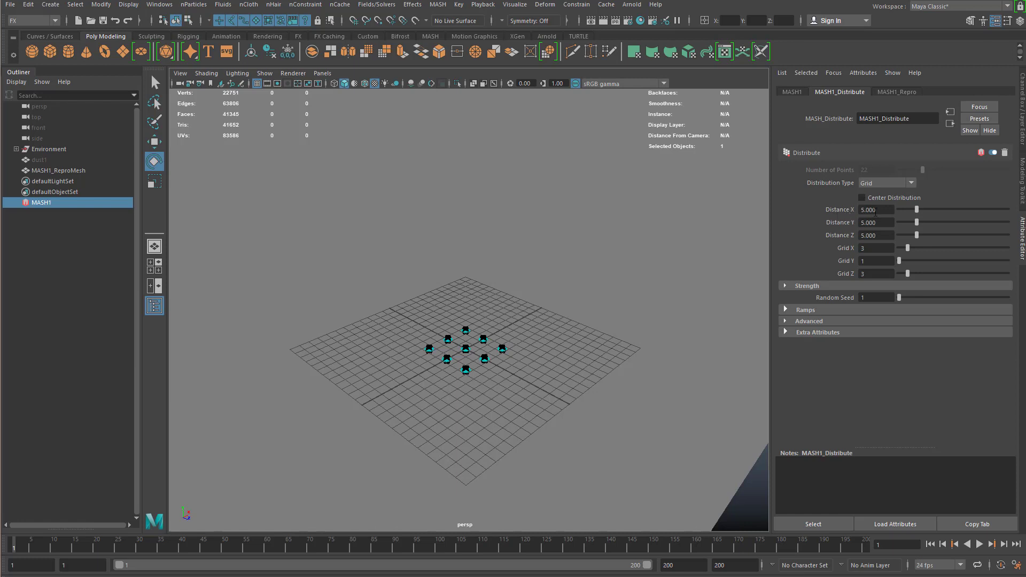
# Set the grid distribution's distances to 450 in X, 300 in Y and 450 in Z
pyautogui.scroll(-10, 405, 272)
pyautogui.keyDown('alt'); pyautogui.moveTo(427, 299); pyautogui.dragTo(389, 293); pyautogui.keyUp('alt')
pyautogui.scroll(5, 444, 313)
pyautogui.keyDown('alt'); pyautogui.moveTo(641, 332); pyautogui.dragTo(520, 335); pyautogui.keyUp('alt')
pyautogui.scroll(4, 515, 336)
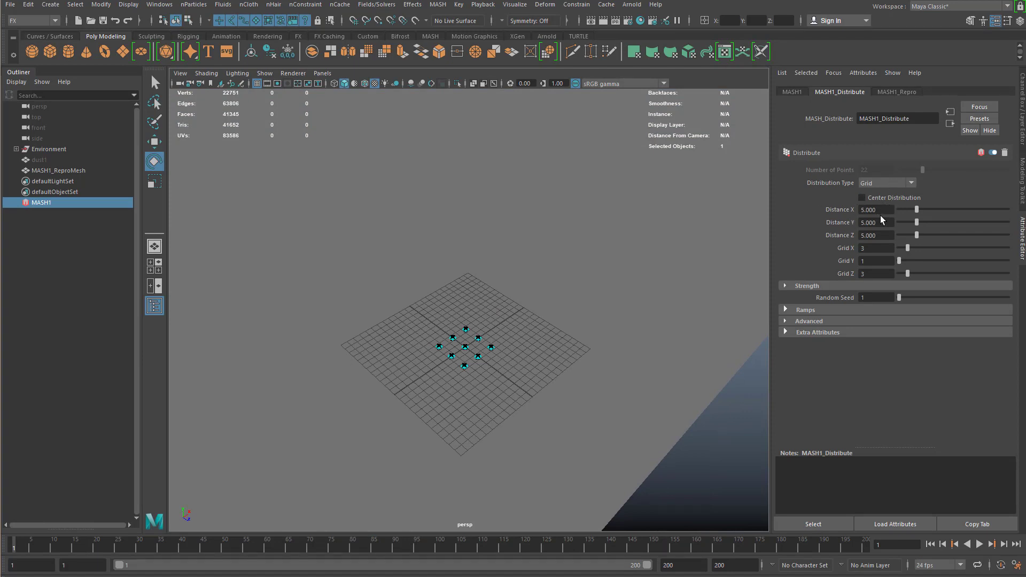
pyautogui.click(882, 208)
pyautogui.press('Tab')
pyautogui.press('Return')
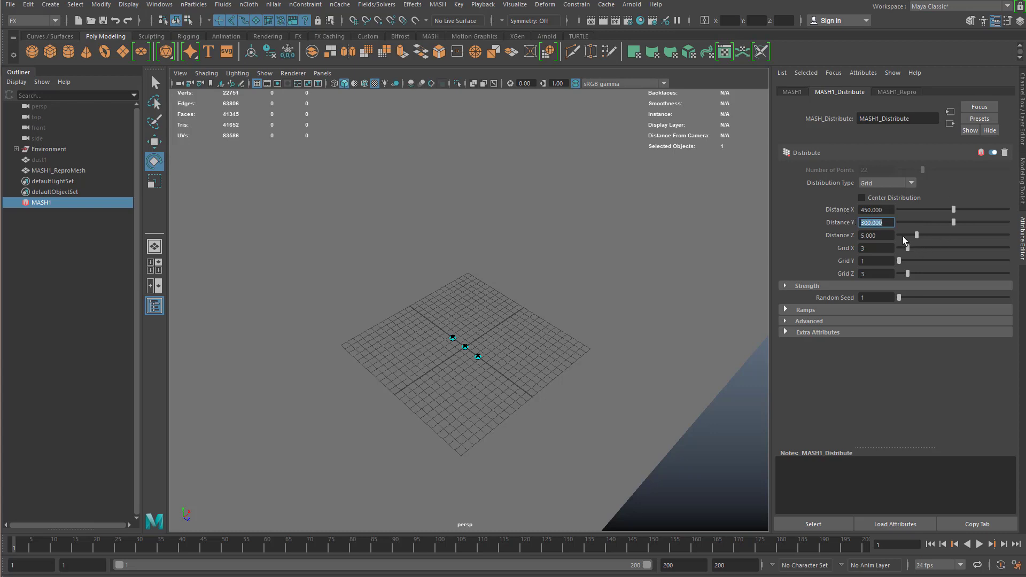
pyautogui.press('Tab')
pyautogui.write('450')
pyautogui.press('Return')
# Select the distributed dust mesh and set its MASH grid counts to 7 in X, Y and Z
pyautogui.scroll(-5, 538, 389)
pyautogui.scroll(5, 376, 327)
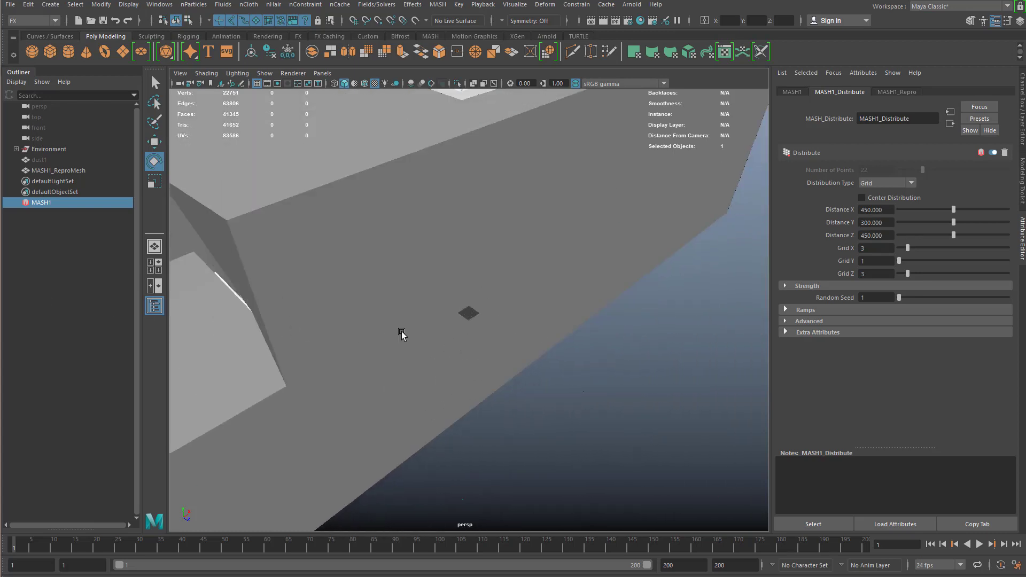
pyautogui.scroll(-1, 481, 348)
pyautogui.scroll(1, 444, 351)
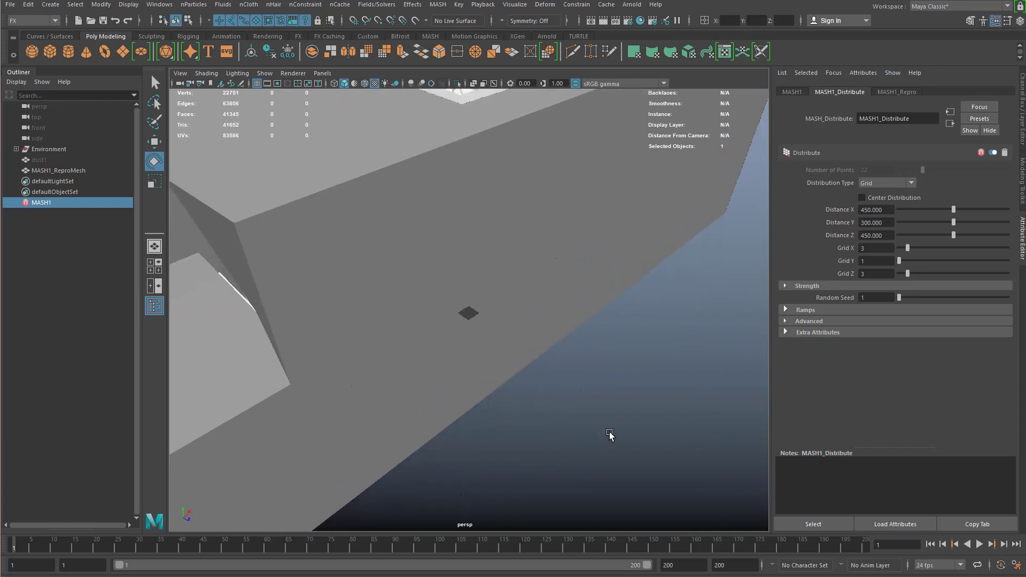
pyautogui.click(505, 327)
pyautogui.scroll(5, 595, 355)
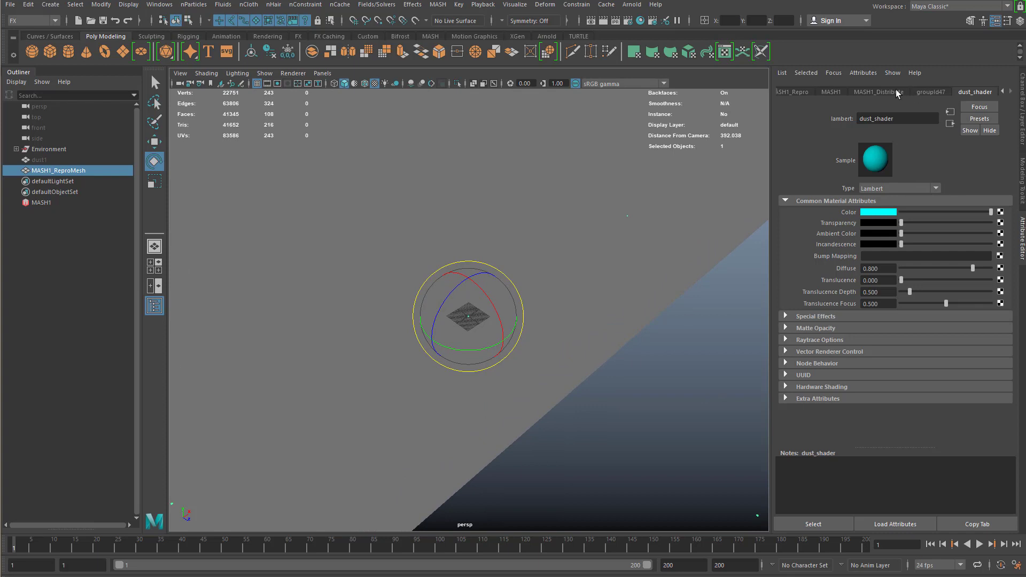
pyautogui.click(828, 91)
pyautogui.click(875, 92)
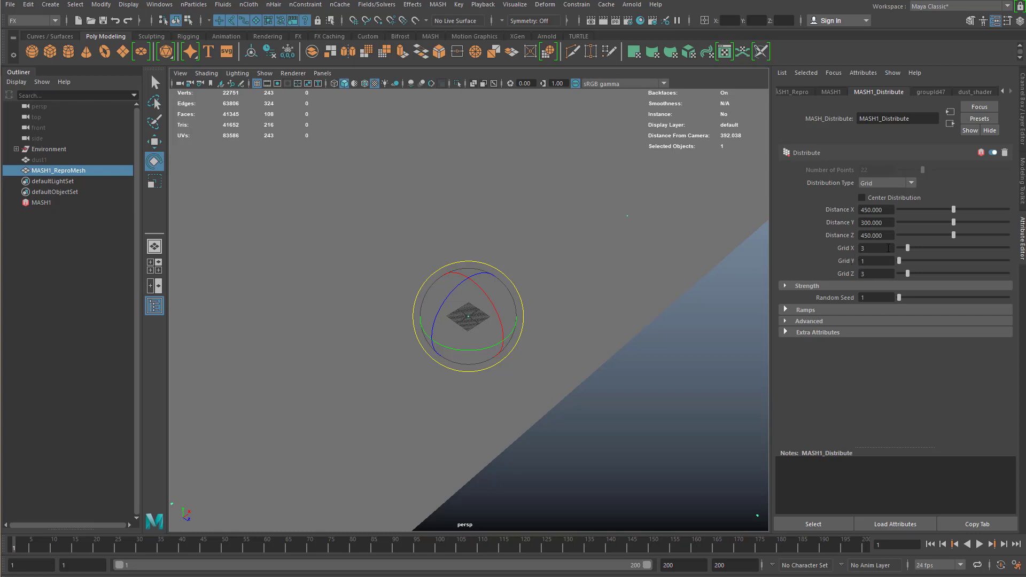
pyautogui.click(887, 247)
pyautogui.write('7')
pyautogui.press('Return')
pyautogui.click(884, 261)
pyautogui.press('Return')
pyautogui.click(867, 274)
pyautogui.write('7')
pyautogui.press('Return')
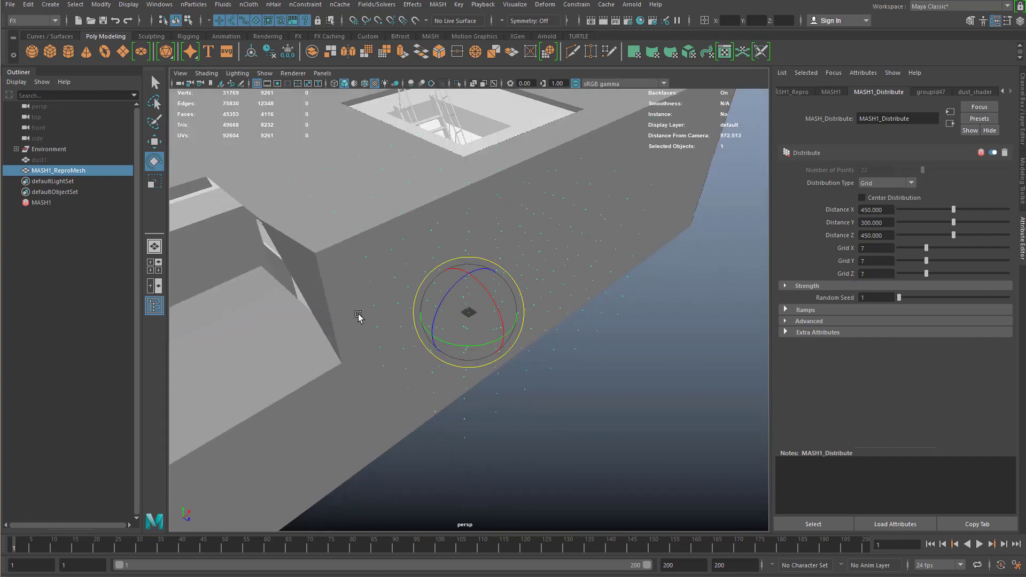
# Set the MASH grid distribution's Y distance to 250
pyautogui.moveTo(379, 315)
pyautogui.keyDown('alt'); pyautogui.mouseDown()
pyautogui.moveTo(267, 316)
pyautogui.moveTo(289, 286)
pyautogui.moveTo(268, 309)
pyautogui.moveTo(208, 313)
pyautogui.moveTo(266, 303)
pyautogui.moveTo(240, 290)
pyautogui.moveTo(250, 271)
pyautogui.moveTo(346, 284)
pyautogui.moveTo(293, 247)
pyautogui.moveTo(385, 305)
pyautogui.moveTo(372, 313)
pyautogui.mouseUp(); pyautogui.keyUp('alt')
pyautogui.keyDown('alt'); pyautogui.moveTo(566, 235); pyautogui.dragTo(548, 197); pyautogui.keyUp('alt')
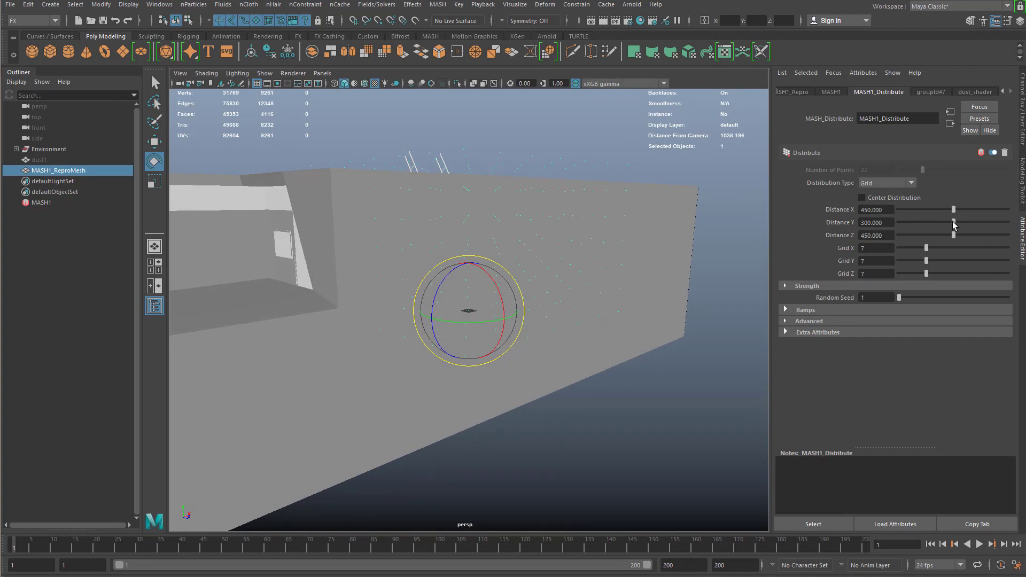
pyautogui.moveTo(949, 220); pyautogui.dragTo(943, 224)
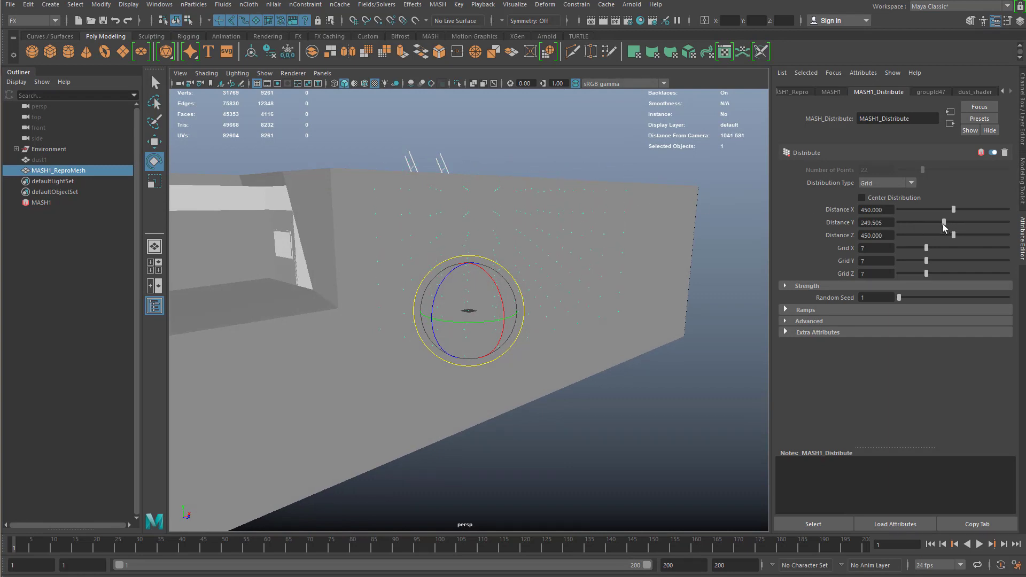
pyautogui.click(876, 222)
pyautogui.write('250')
pyautogui.press('Return')
# Set the grid distribution's Z and X distances to 500 each
pyautogui.keyDown('alt'); pyautogui.moveTo(515, 278); pyautogui.dragTo(474, 293); pyautogui.keyUp('alt')
pyautogui.click(864, 237)
pyautogui.write('500')
pyautogui.press('Return')
pyautogui.keyDown('alt'); pyautogui.moveTo(380, 282); pyautogui.dragTo(317, 281); pyautogui.keyUp('alt')
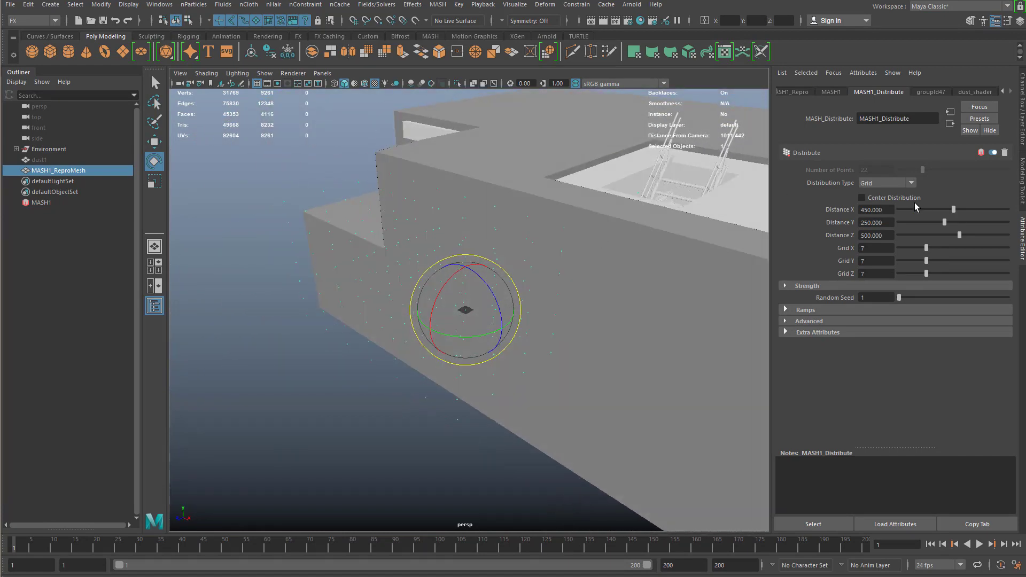
pyautogui.click(888, 210)
pyautogui.write('500')
pyautogui.press('Return')
# Select the MASH1 network and add a Random node to it
pyautogui.keyDown('alt'); pyautogui.moveTo(299, 295); pyautogui.dragTo(607, 316); pyautogui.keyUp('alt')
pyautogui.keyDown('alt'); pyautogui.moveTo(607, 316); pyautogui.dragTo(499, 304, button='right'); pyautogui.keyUp('alt')
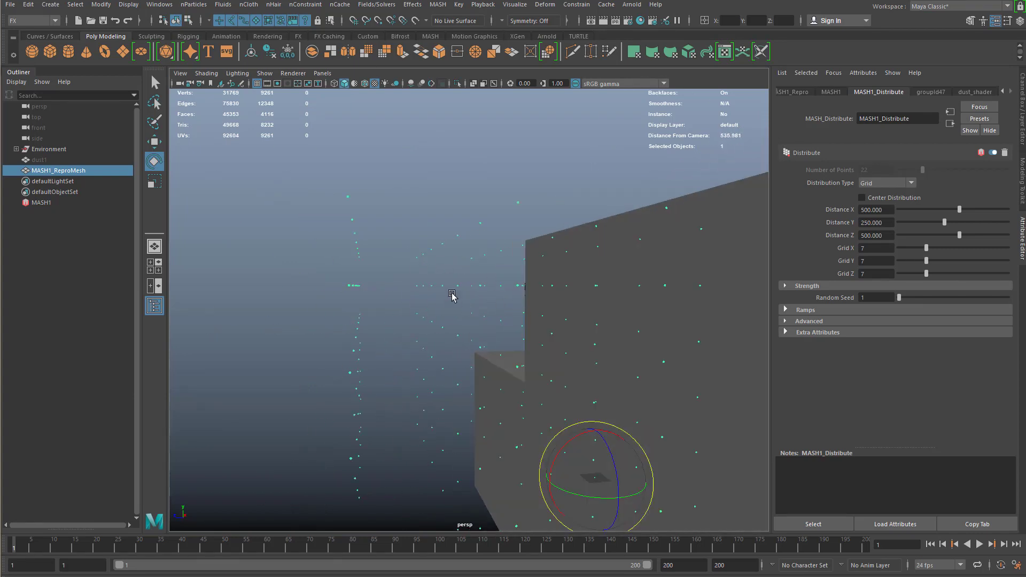
pyautogui.keyDown('alt'); pyautogui.moveTo(451, 296); pyautogui.dragTo(527, 262); pyautogui.keyUp('alt')
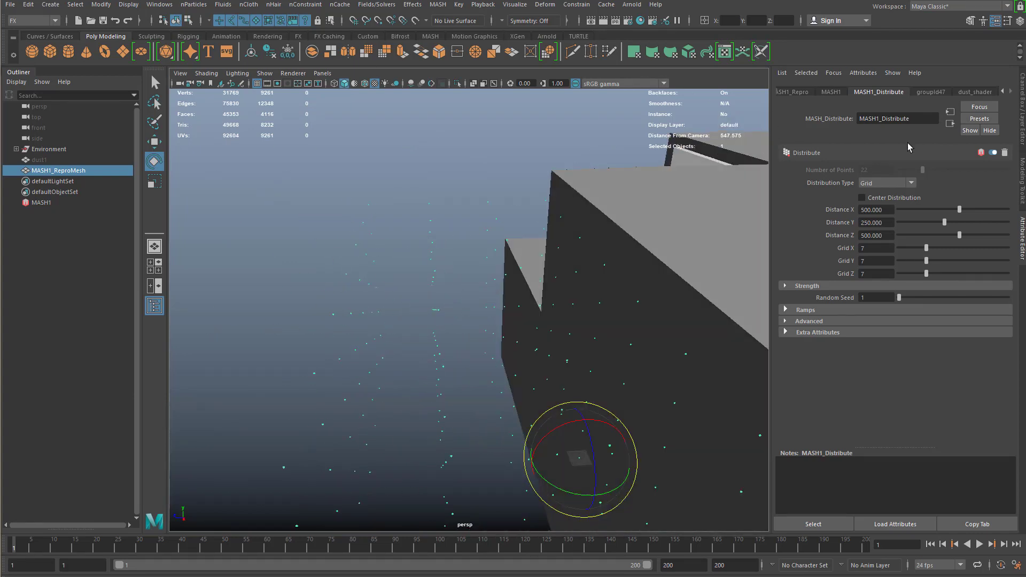
pyautogui.click(41, 203)
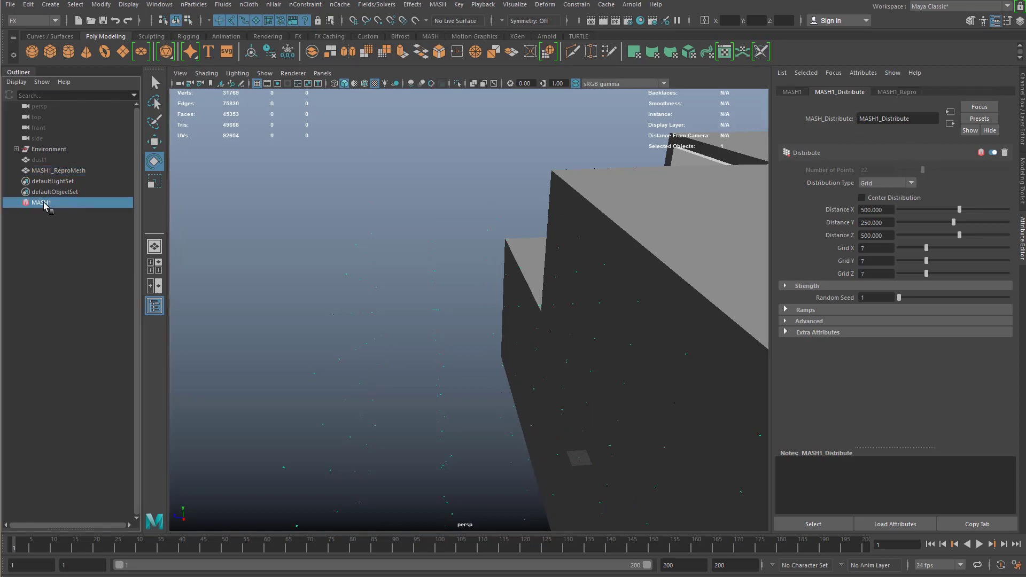
pyautogui.click(889, 93)
pyautogui.click(791, 92)
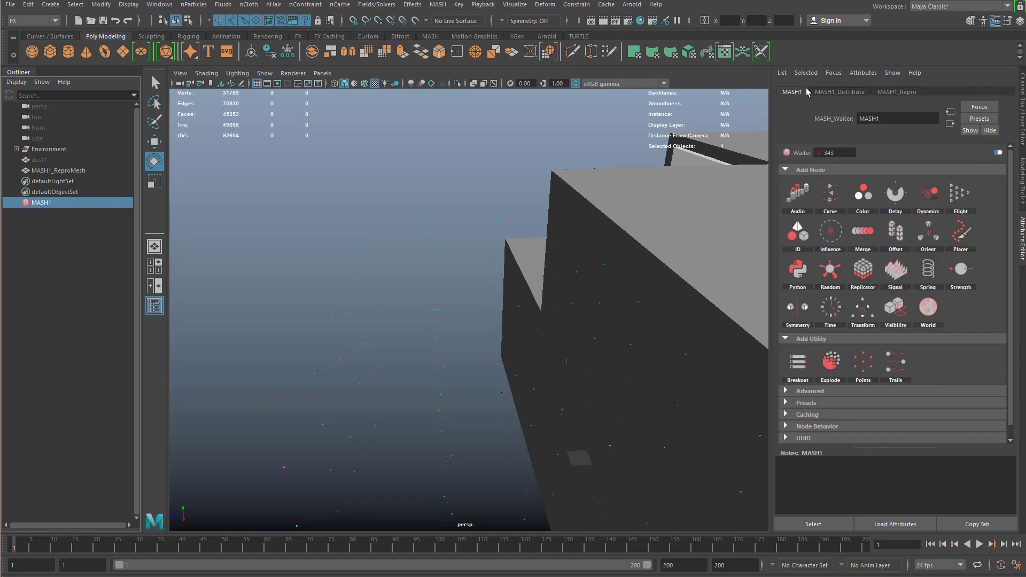
pyautogui.rightClick(836, 271)
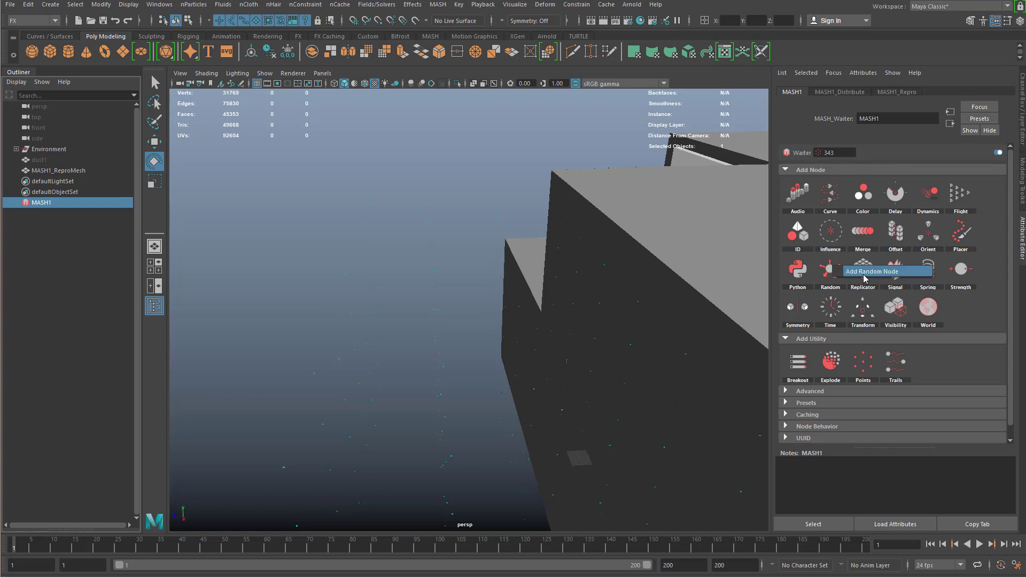
pyautogui.click(864, 273)
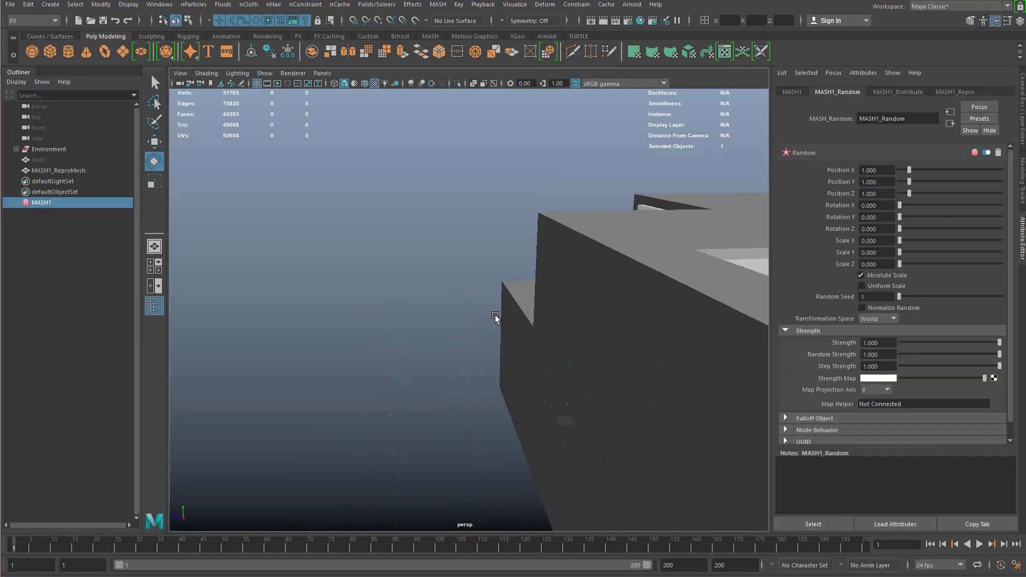
# Raise the Random node's position offset to 10 in X, Y and Z
pyautogui.keyDown('alt'); pyautogui.moveTo(500, 316); pyautogui.dragTo(534, 262); pyautogui.keyUp('alt')
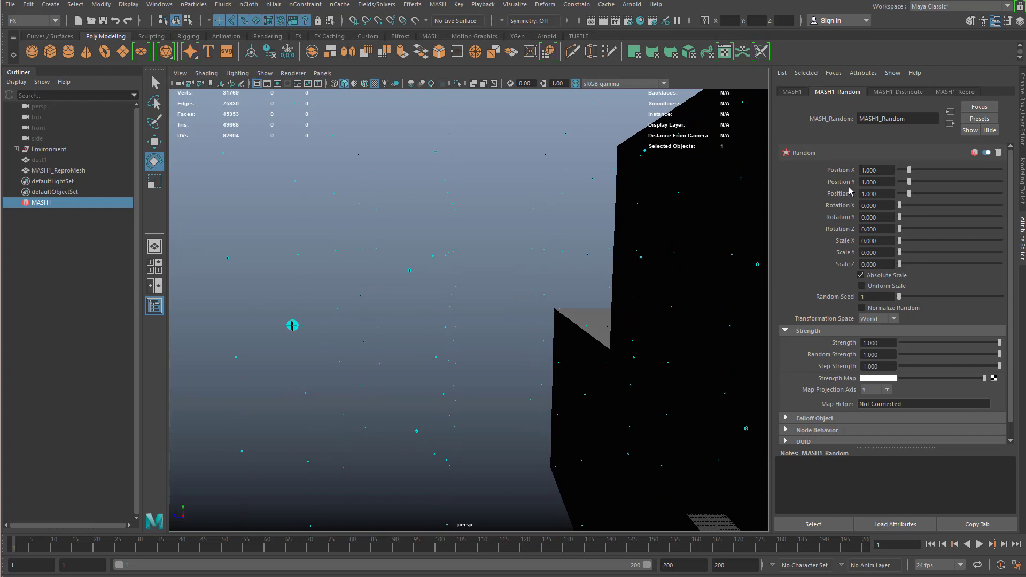
pyautogui.moveTo(909, 171); pyautogui.dragTo(1000, 171)
pyautogui.moveTo(909, 182); pyautogui.dragTo(1013, 187)
pyautogui.moveTo(908, 193); pyautogui.dragTo(1019, 187)
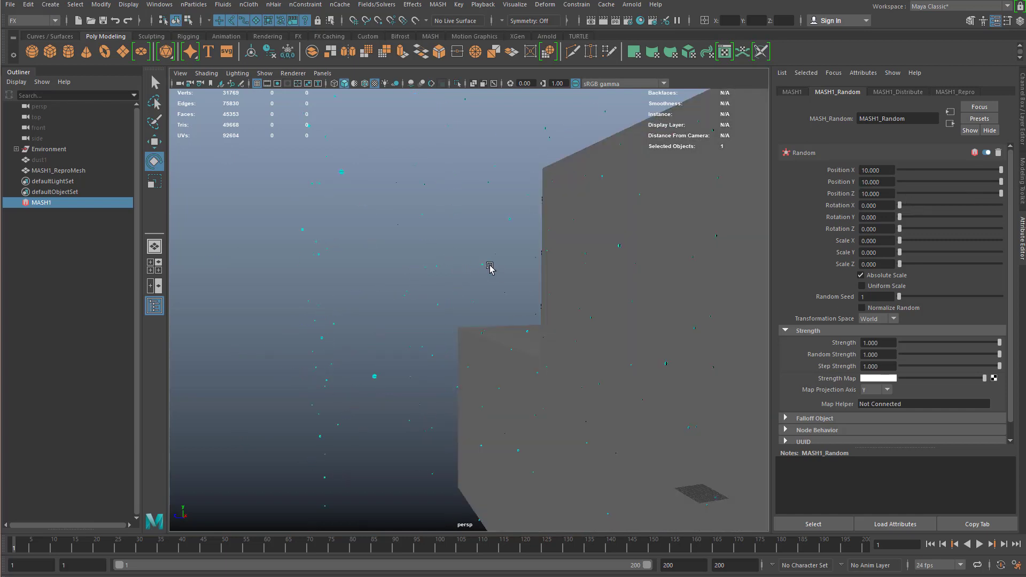
# Set the Random node's position offset to 50 in Z and 20 in Y
pyautogui.keyDown('alt'); pyautogui.moveTo(490, 267); pyautogui.dragTo(531, 240); pyautogui.keyUp('alt')
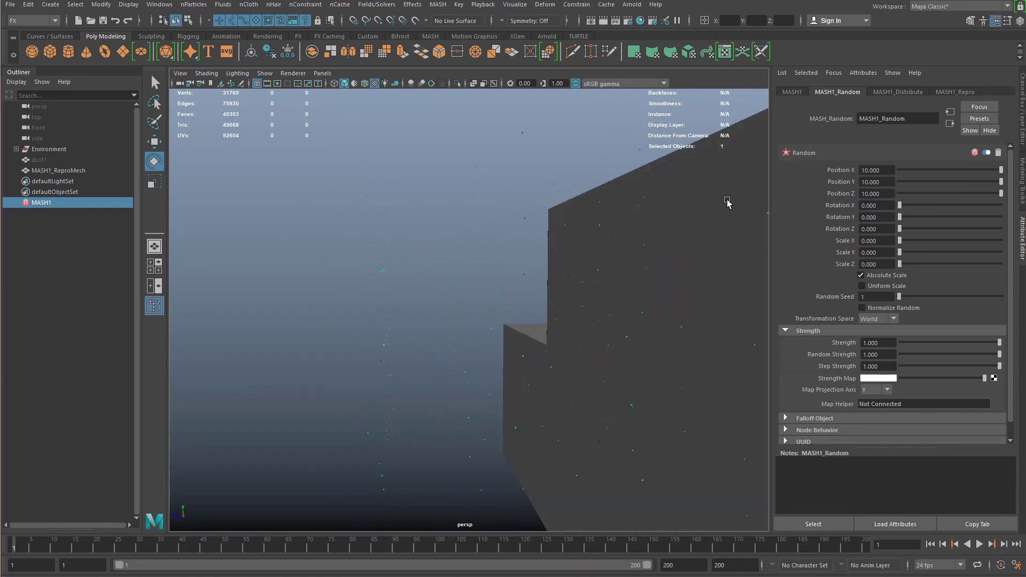
pyautogui.click(886, 193)
pyautogui.write('50')
pyautogui.press('Return')
pyautogui.moveTo(467, 322)
pyautogui.keyDown('alt'); pyautogui.mouseDown()
pyautogui.moveTo(448, 351)
pyautogui.moveTo(552, 352)
pyautogui.moveTo(579, 330)
pyautogui.moveTo(455, 318)
pyautogui.moveTo(467, 323)
pyautogui.mouseUp(); pyautogui.keyUp('alt')
pyautogui.click(880, 182)
pyautogui.write('20')
pyautogui.press('Return')
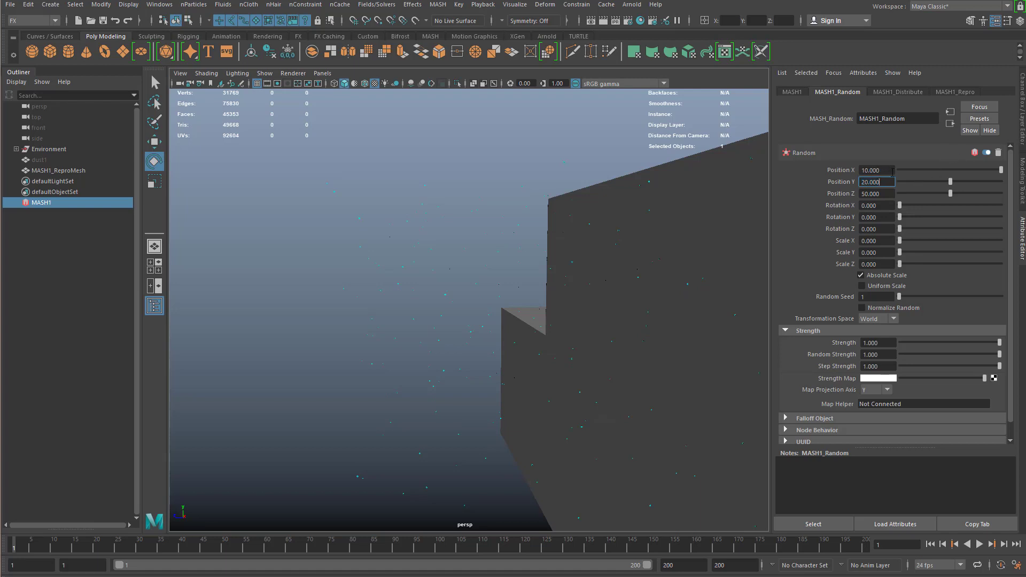
pyautogui.click(866, 170)
pyautogui.keyDown('alt'); pyautogui.moveTo(415, 333); pyautogui.dragTo(481, 326); pyautogui.keyUp('alt')
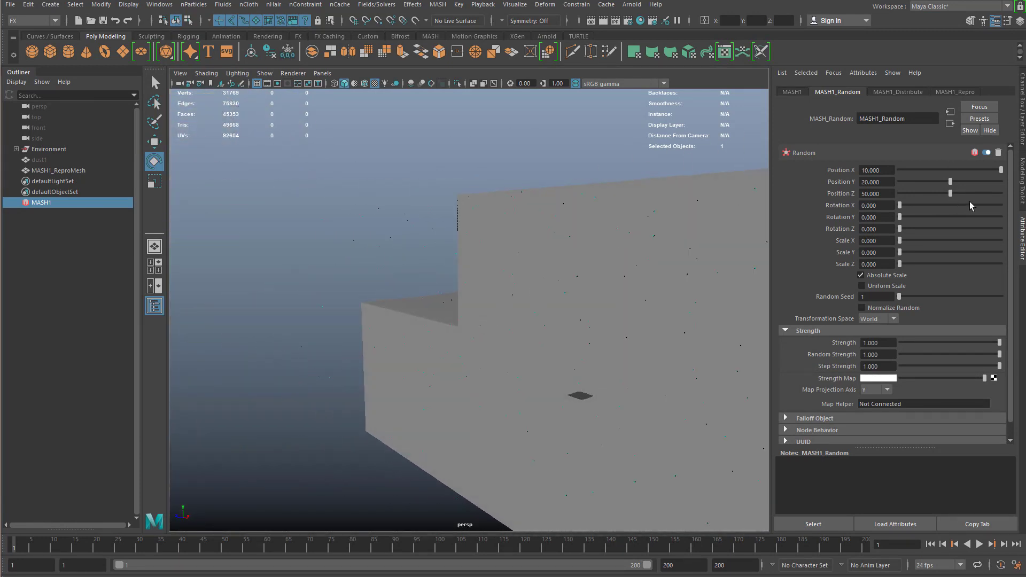
# Select the distributed dust mesh and set its random rotation to about 158 in X, 136 in Y and 76 in Z
pyautogui.keyDown('alt'); pyautogui.moveTo(511, 279); pyautogui.dragTo(727, 322); pyautogui.keyUp('alt')
pyautogui.keyDown('alt'); pyautogui.moveTo(568, 291); pyautogui.dragTo(467, 318); pyautogui.keyUp('alt')
pyautogui.click(502, 261)
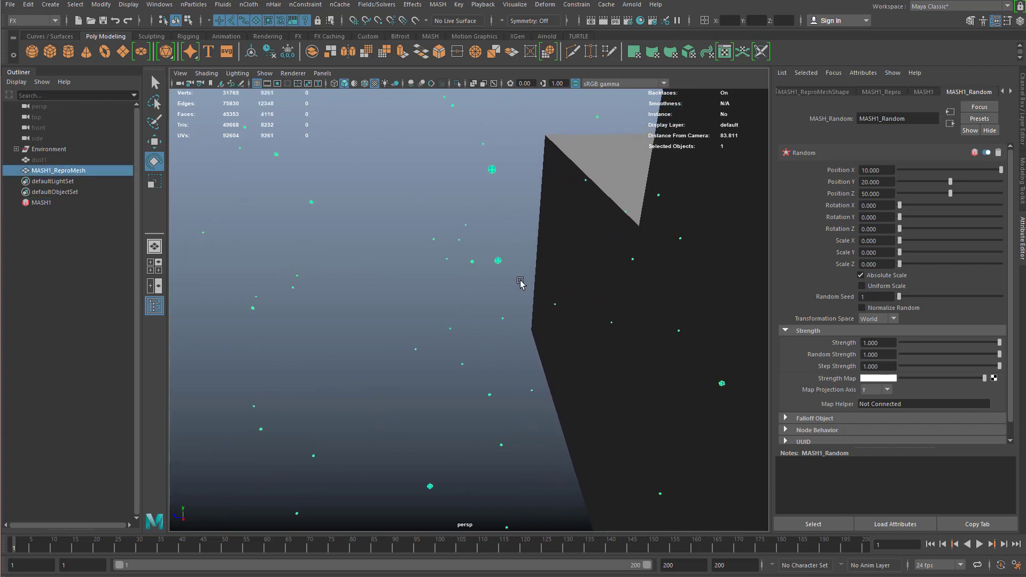
pyautogui.scroll(3, 572, 302)
pyautogui.scroll(3, 540, 338)
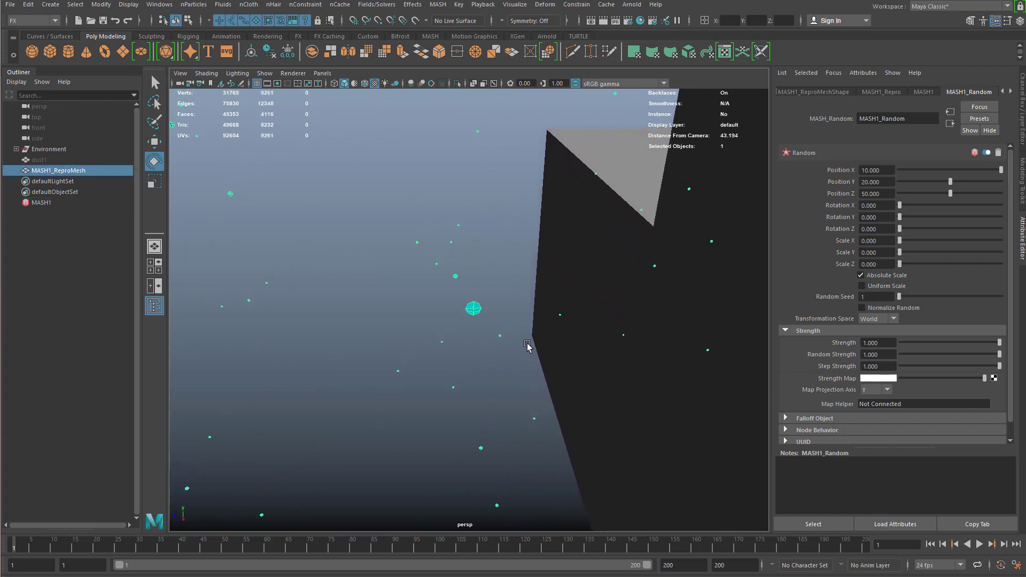
pyautogui.scroll(4, 534, 348)
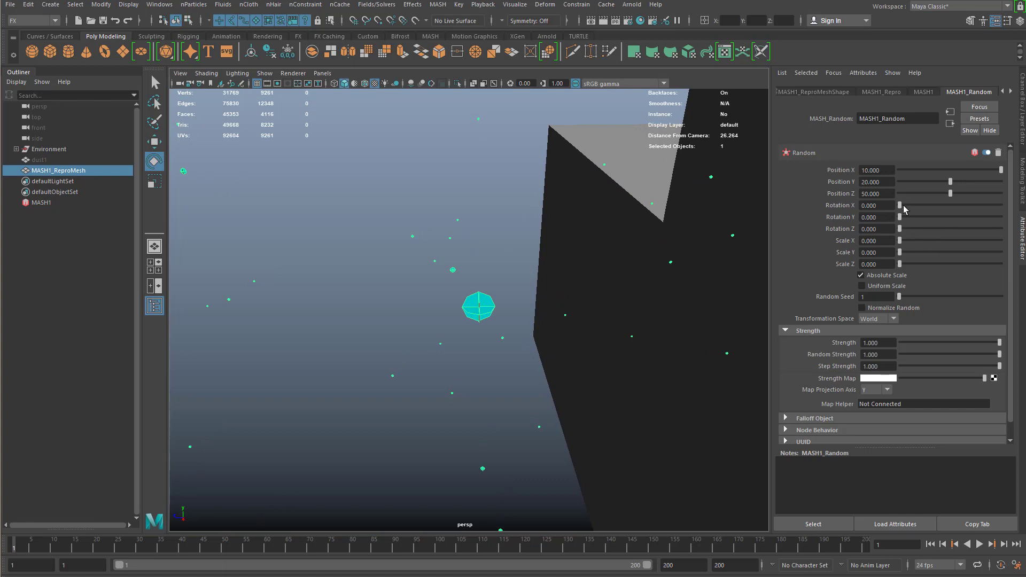
pyautogui.moveTo(900, 205); pyautogui.dragTo(987, 205)
pyautogui.moveTo(908, 219); pyautogui.dragTo(976, 218)
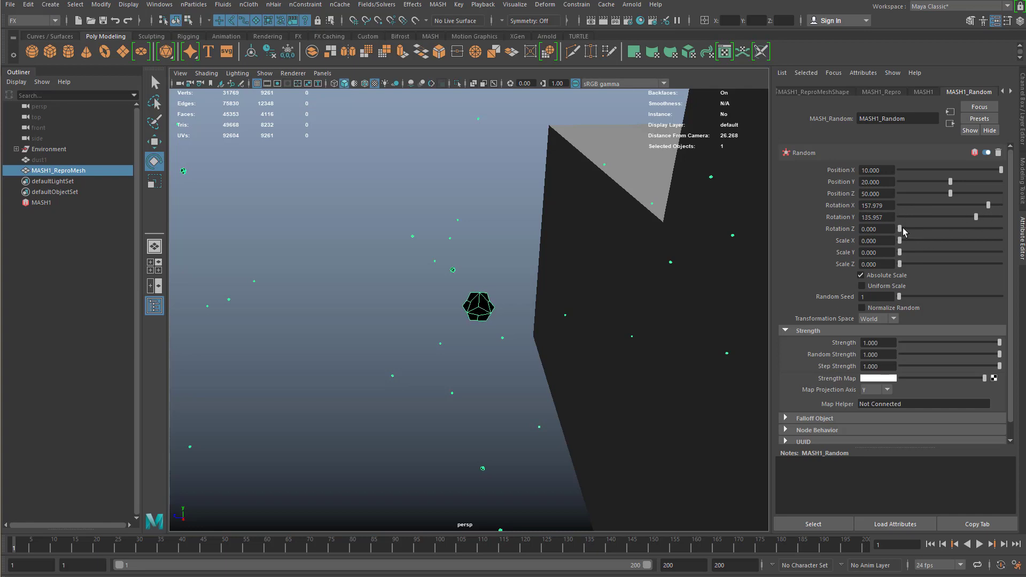
pyautogui.moveTo(900, 228); pyautogui.dragTo(941, 244)
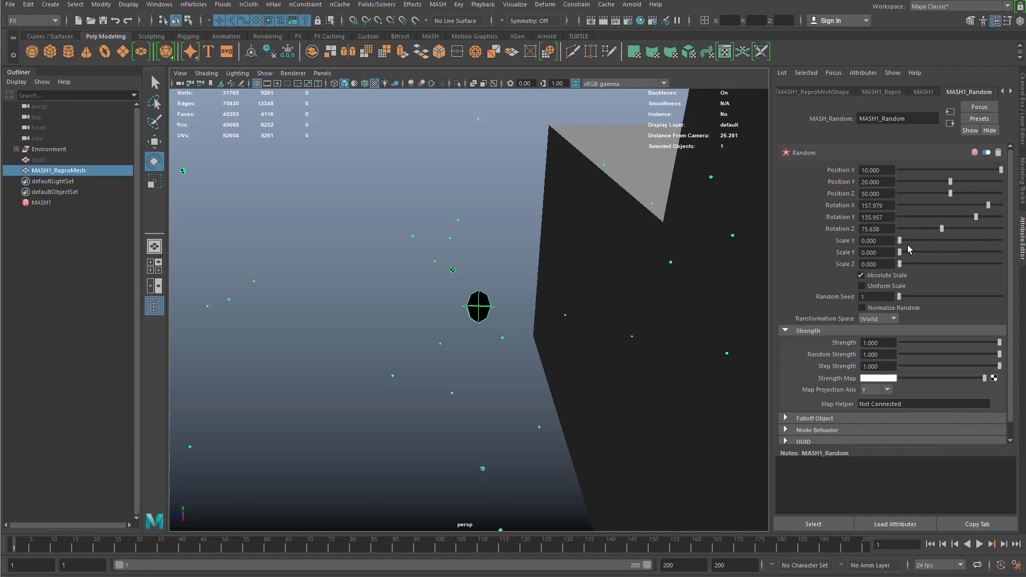
# Turn on uniform scale in the Random node and set its random scale to about 2.29
pyautogui.moveTo(904, 244)
pyautogui.mouseDown()
pyautogui.moveTo(927, 243)
pyautogui.moveTo(897, 244)
pyautogui.mouseUp()
pyautogui.moveTo(901, 245)
pyautogui.mouseDown()
pyautogui.moveTo(922, 245)
pyautogui.moveTo(901, 245)
pyautogui.mouseUp()
pyautogui.keyDown('alt'); pyautogui.moveTo(561, 309); pyautogui.dragTo(413, 278); pyautogui.keyUp('alt')
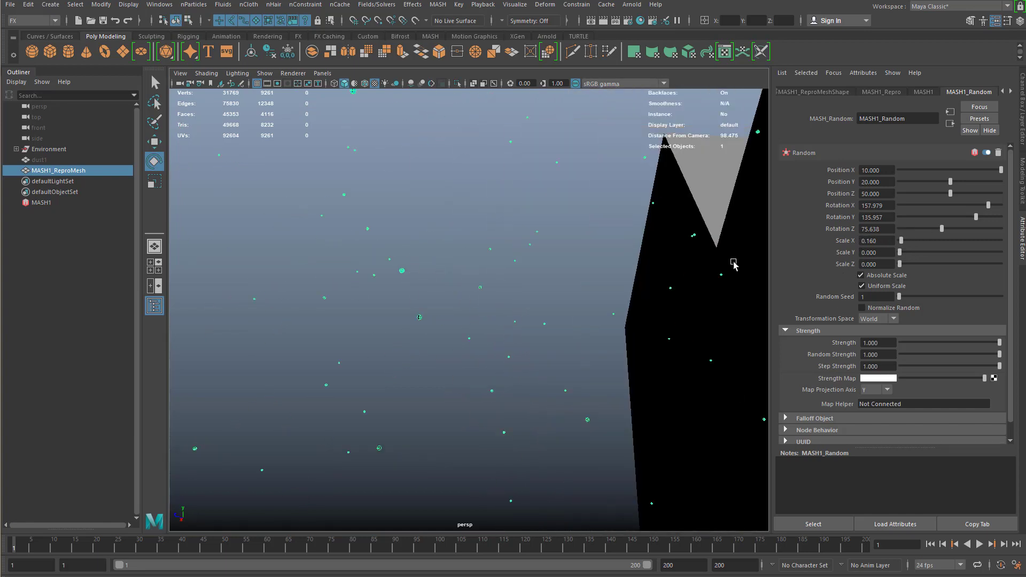
pyautogui.moveTo(901, 241); pyautogui.dragTo(924, 254)
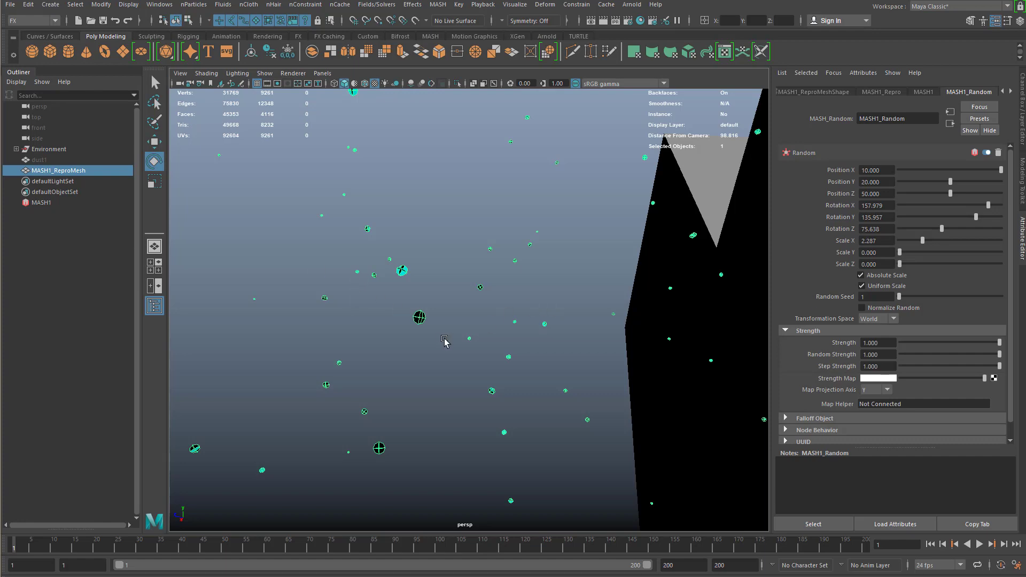
# Add a Signal node to the MASH1 network
pyautogui.keyDown('alt'); pyautogui.moveTo(441, 342); pyautogui.dragTo(379, 242); pyautogui.keyUp('alt')
pyautogui.keyDown('alt'); pyautogui.moveTo(379, 242); pyautogui.dragTo(543, 243, button='right'); pyautogui.keyUp('alt')
pyautogui.keyDown('alt'); pyautogui.moveTo(543, 243); pyautogui.dragTo(448, 250); pyautogui.keyUp('alt')
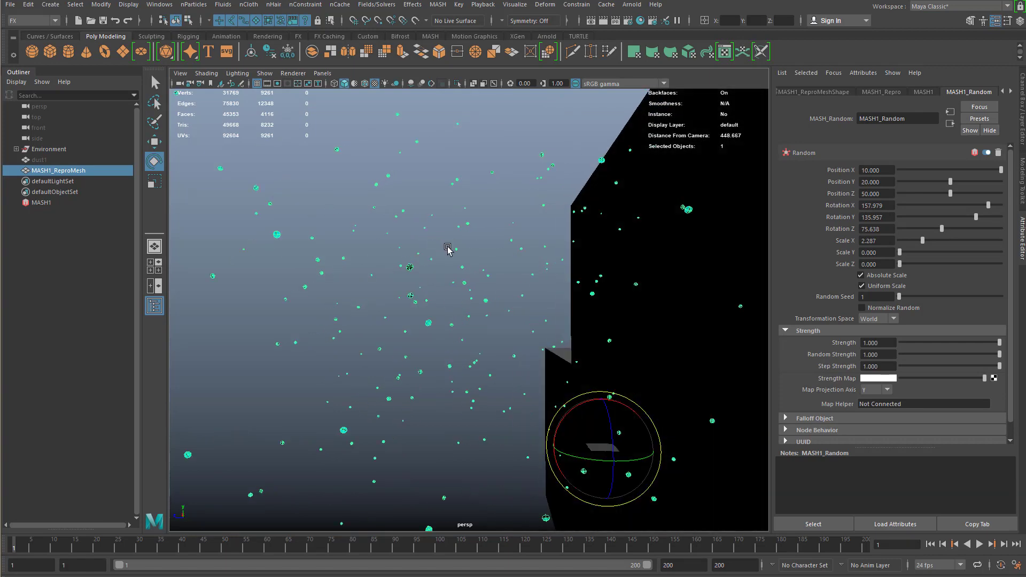
pyautogui.click(926, 93)
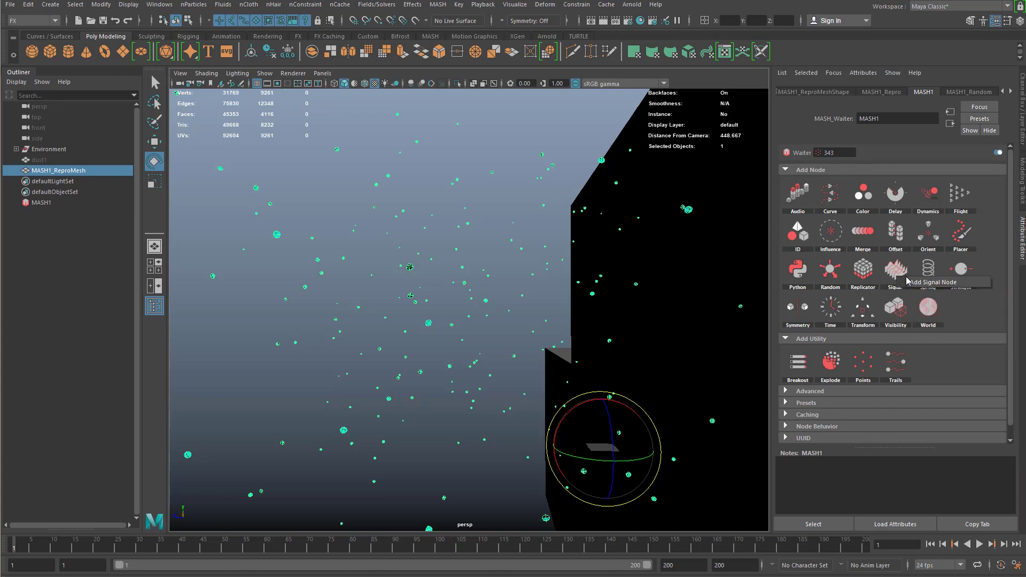
pyautogui.click(957, 287)
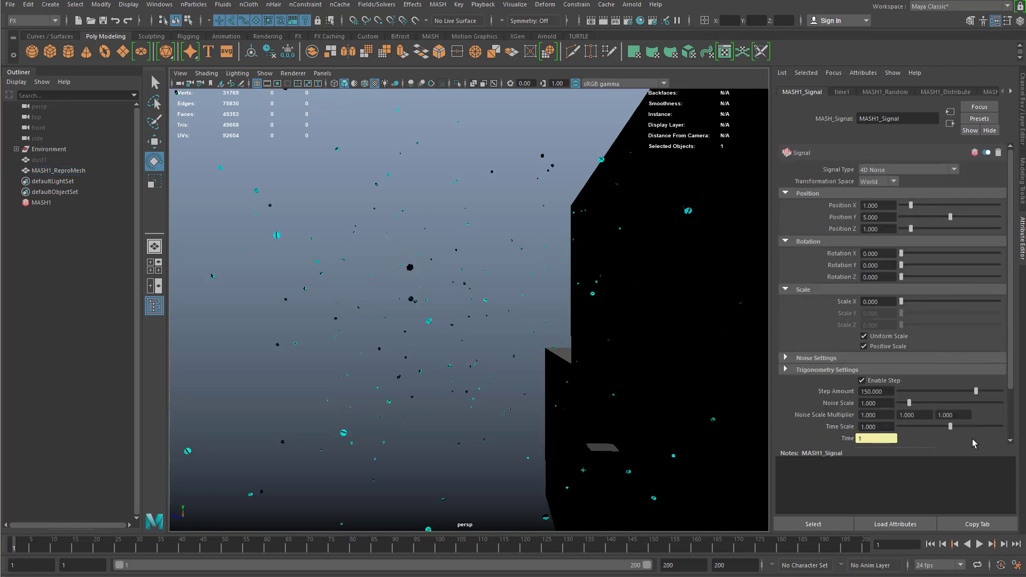
# Play the animation and raise the Signal node's position to 10 in X and Y and about 8 in Z
pyautogui.keyDown('alt'); pyautogui.moveTo(487, 312); pyautogui.dragTo(522, 268); pyautogui.keyUp('alt')
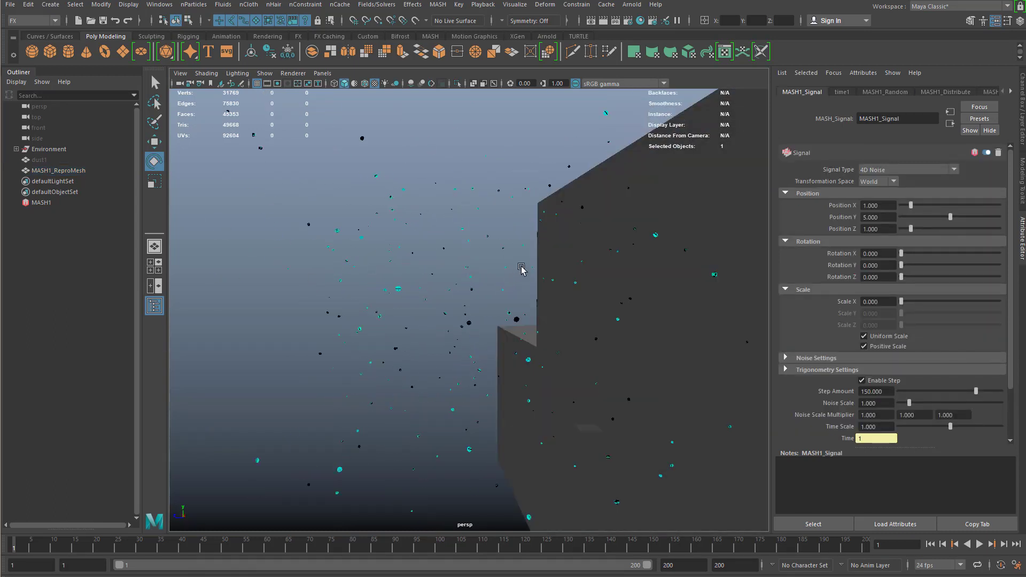
pyautogui.click(981, 545)
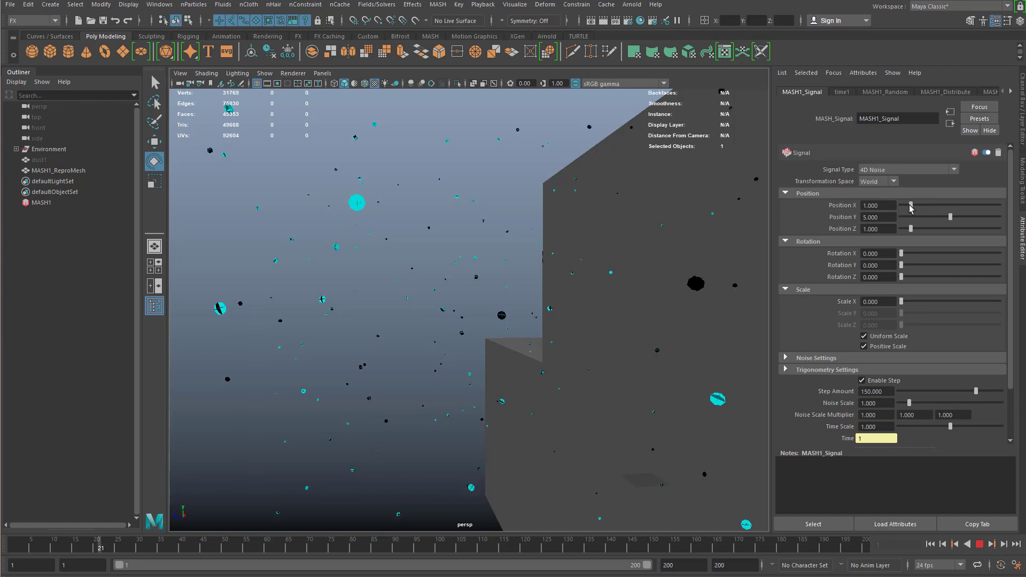
pyautogui.moveTo(911, 206); pyautogui.dragTo(988, 205)
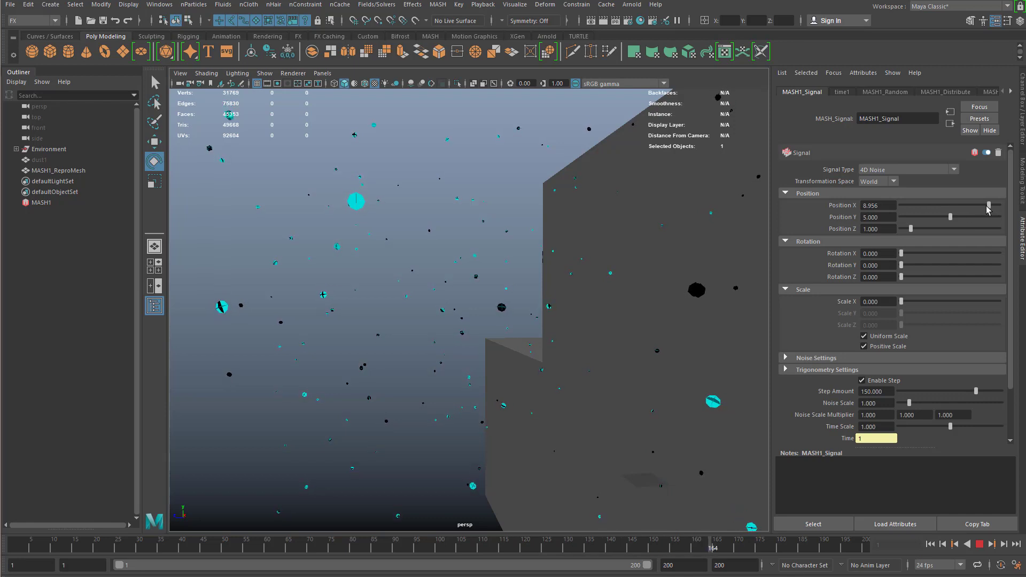
pyautogui.moveTo(988, 205)
pyautogui.mouseDown()
pyautogui.moveTo(1004, 210)
pyautogui.moveTo(957, 217)
pyautogui.moveTo(999, 217)
pyautogui.mouseUp()
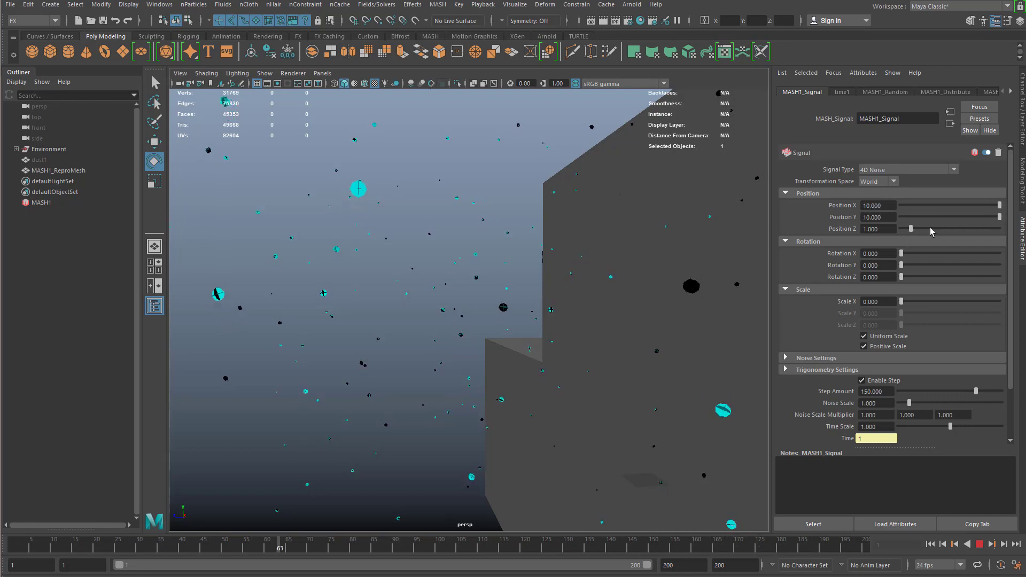
pyautogui.moveTo(910, 228); pyautogui.dragTo(979, 235)
# Set the Signal node's X and Y position values to 50
pyautogui.click(876, 205)
pyautogui.write('50')
pyautogui.press('Return')
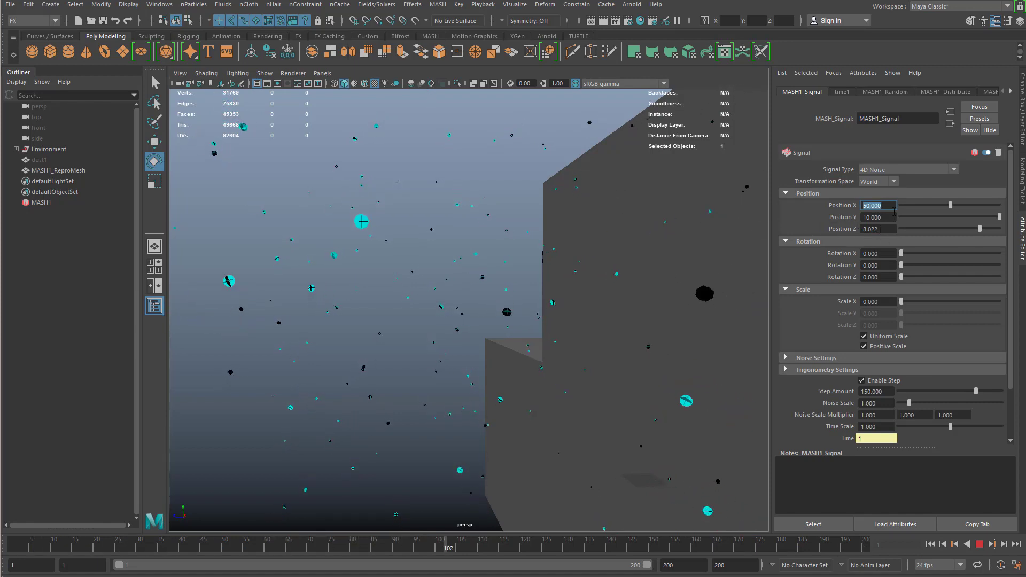
pyautogui.press('Tab')
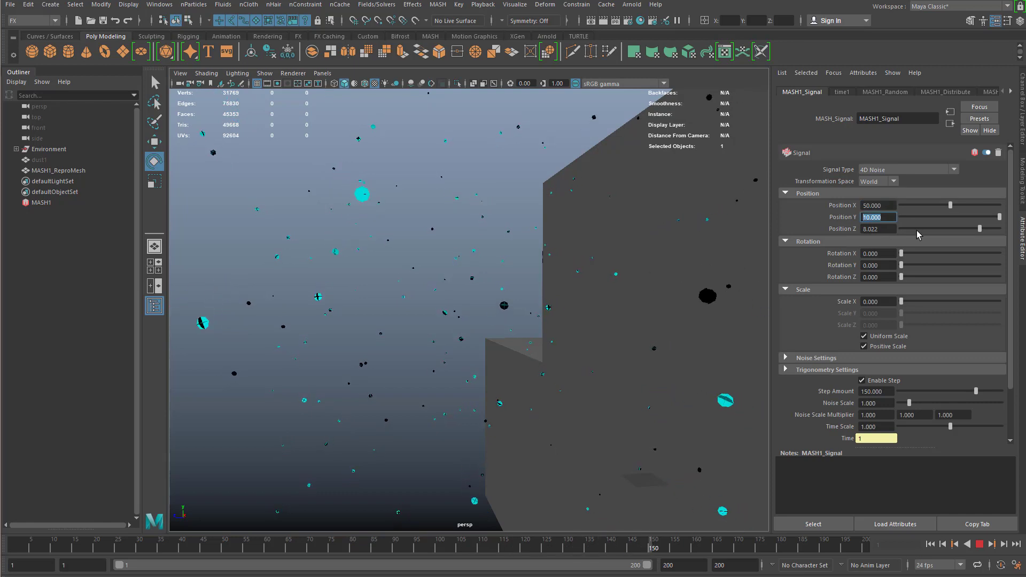
pyautogui.write('50')
pyautogui.press('Return')
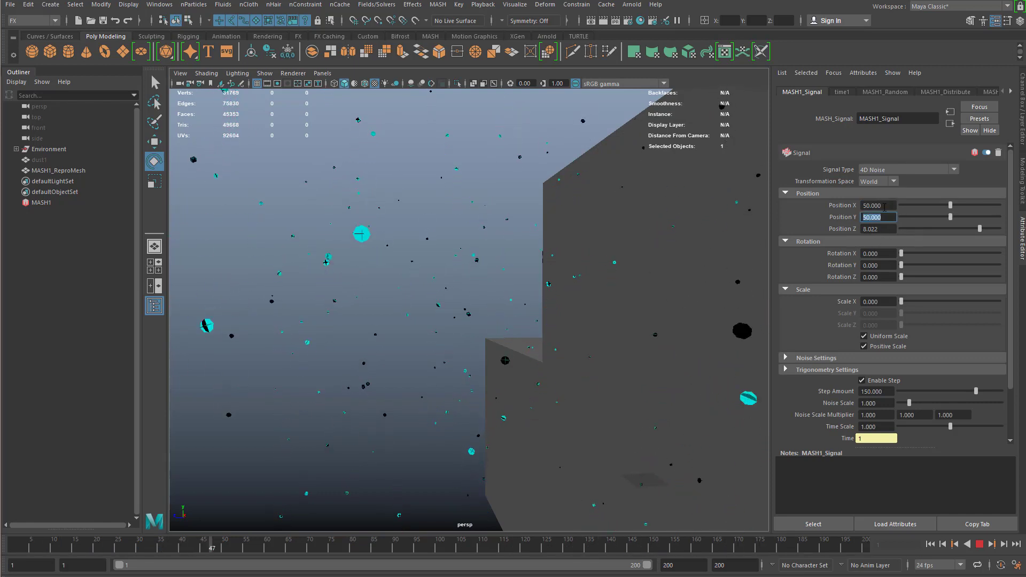
# Set the Signal node's X position to 15 and its rotation to about 75 in X, 38 in Y and 132 in Z
pyautogui.hotkey('shift', 'Tab')
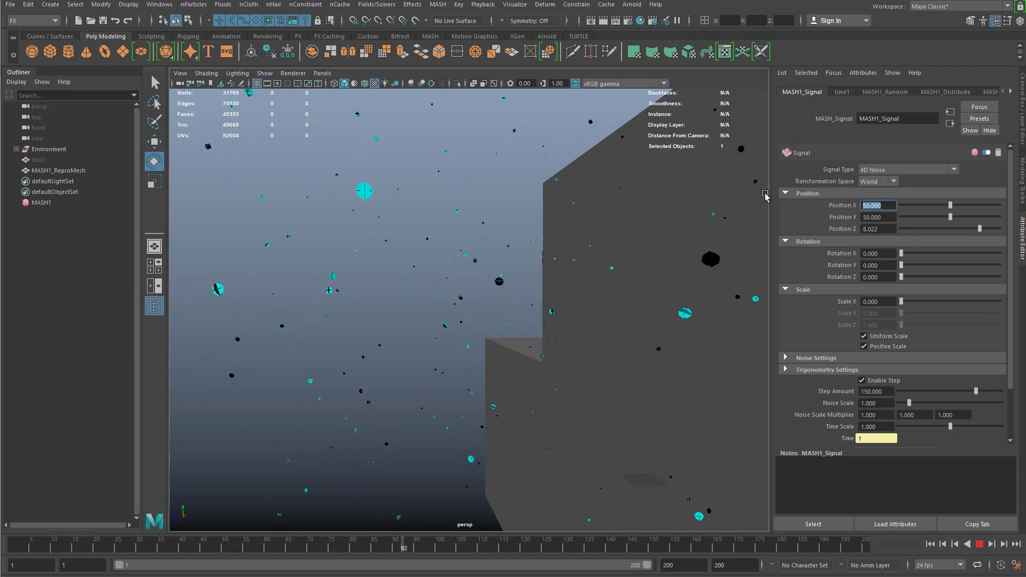
pyautogui.write('15')
pyautogui.press('Return')
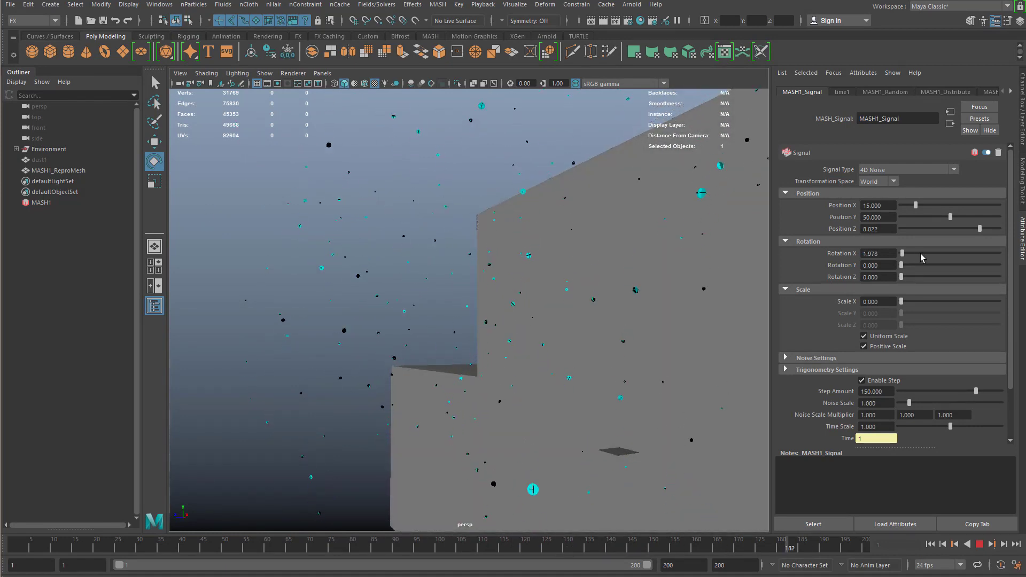
pyautogui.moveTo(901, 254); pyautogui.dragTo(972, 277)
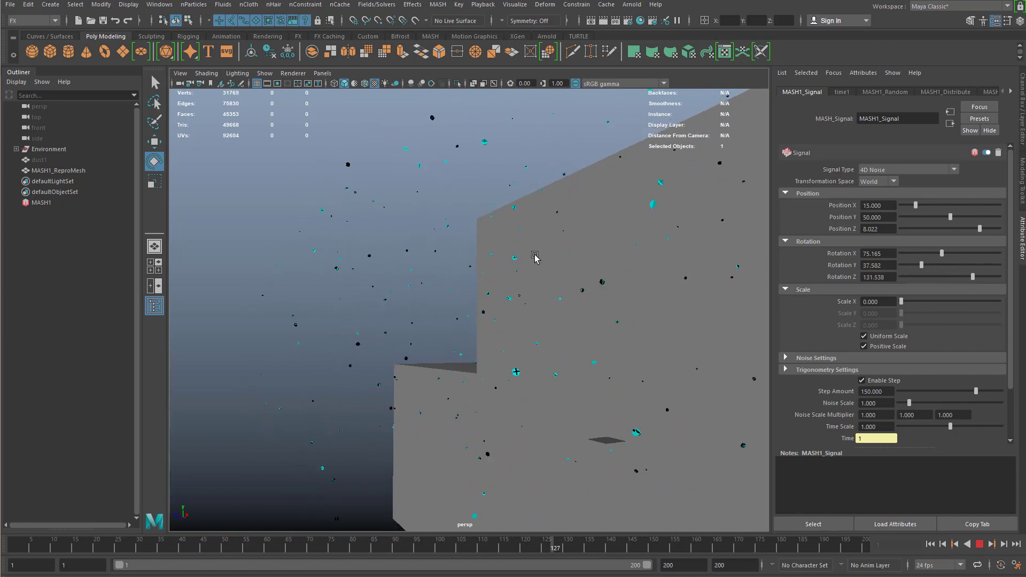
pyautogui.keyDown('alt'); pyautogui.moveTo(534, 257); pyautogui.dragTo(501, 260); pyautogui.keyUp('alt')
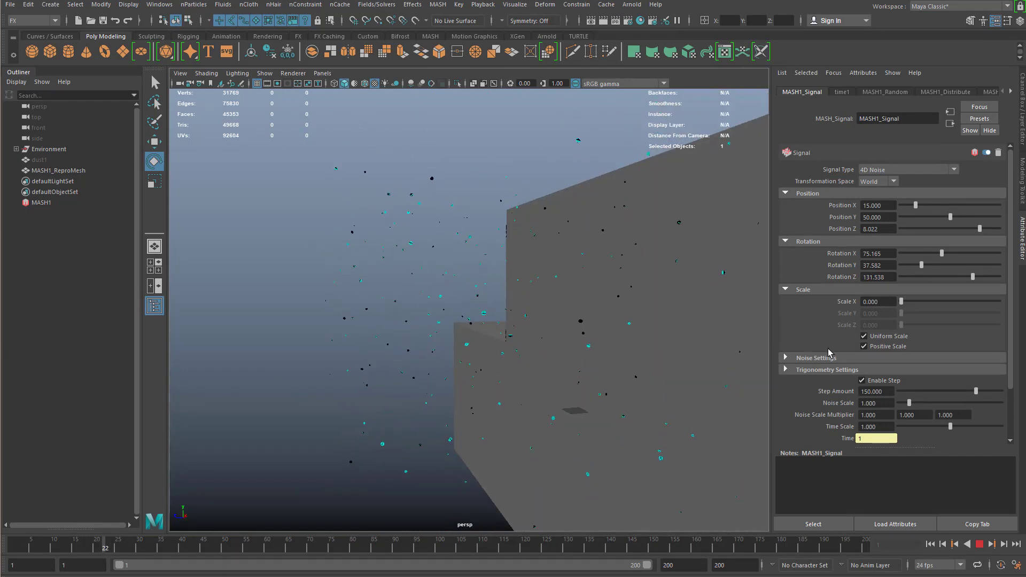
# Try out the Signal node's uniform scale and bring it back to 0
pyautogui.keyDown('alt'); pyautogui.moveTo(559, 341); pyautogui.dragTo(575, 342); pyautogui.keyUp('alt')
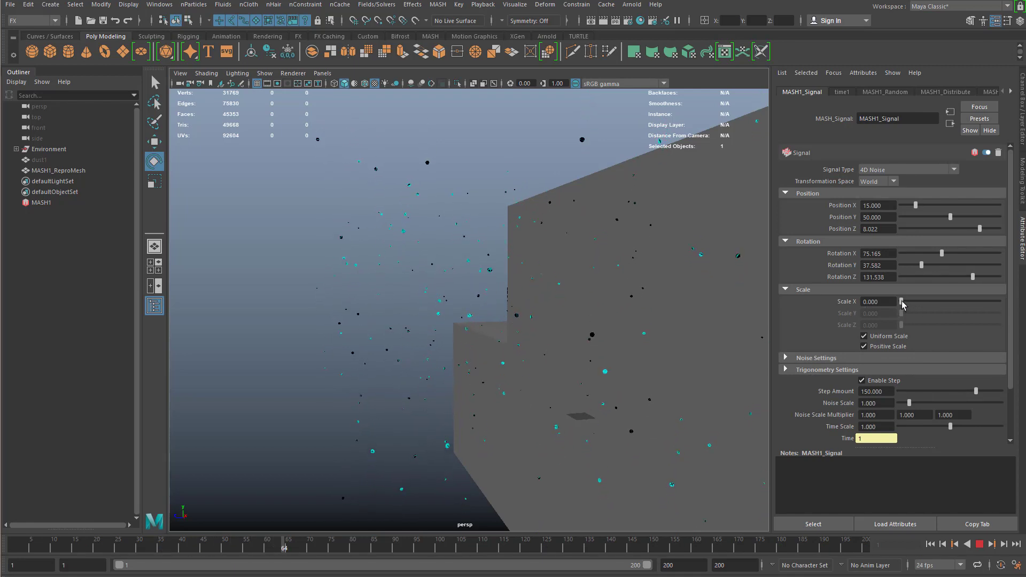
pyautogui.moveTo(941, 305); pyautogui.dragTo(844, 311)
pyautogui.keyDown('alt'); pyautogui.moveTo(483, 293); pyautogui.dragTo(513, 284); pyautogui.keyUp('alt')
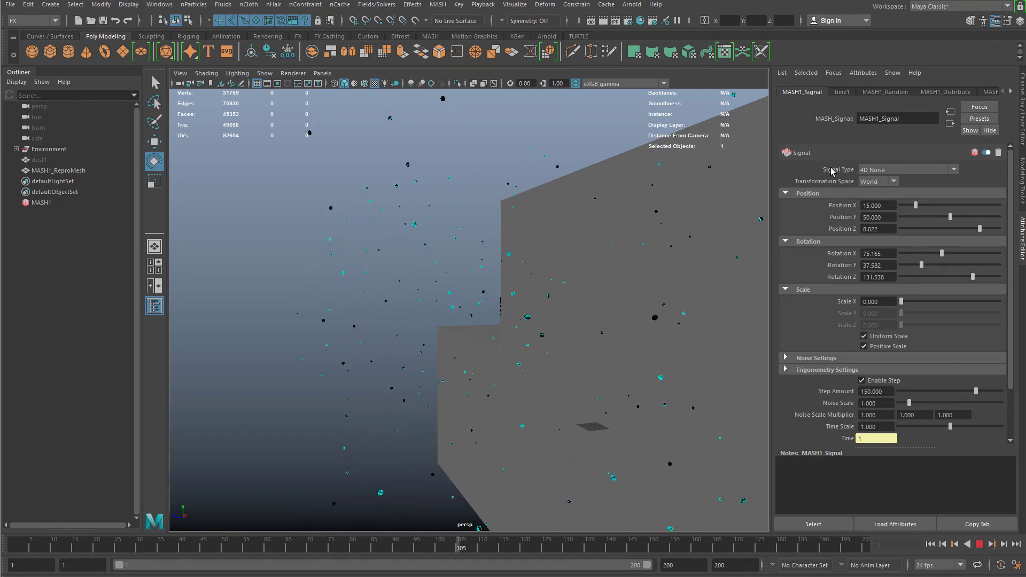
# Try the Looping Noise and Fractional Brownian Motion signal types on the Signal node during playback
pyautogui.click(890, 168)
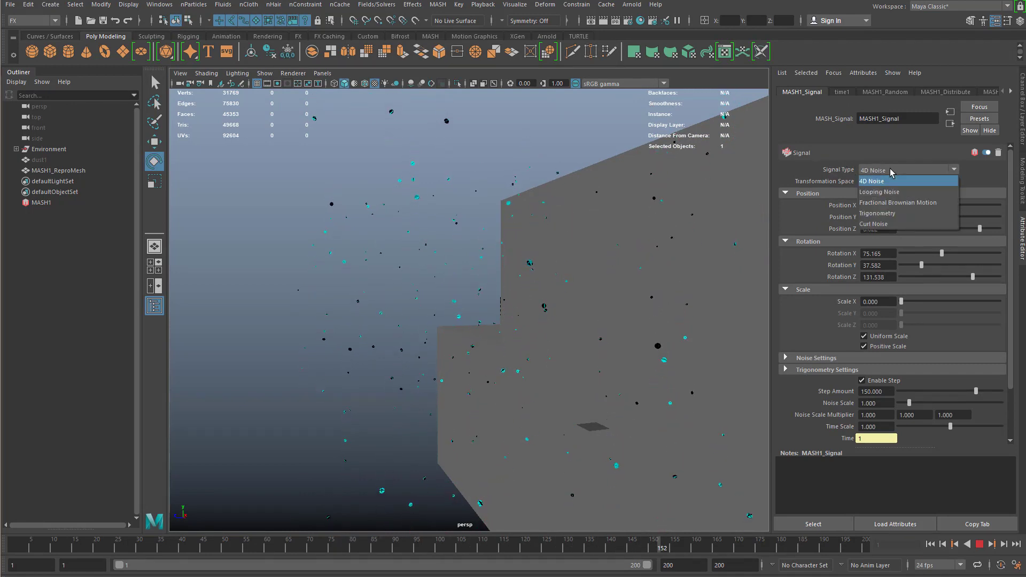
pyautogui.click(884, 193)
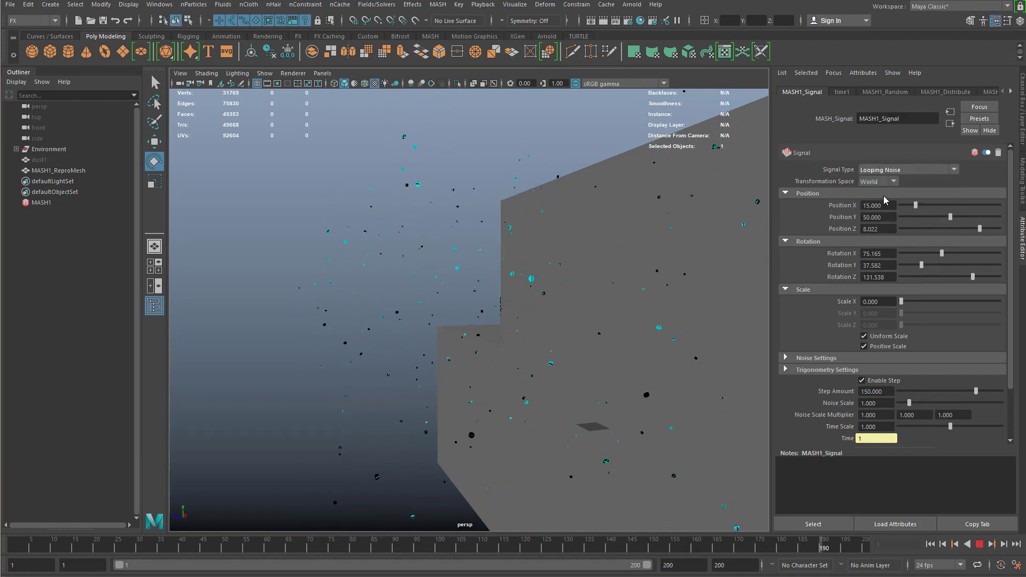
pyautogui.click(902, 170)
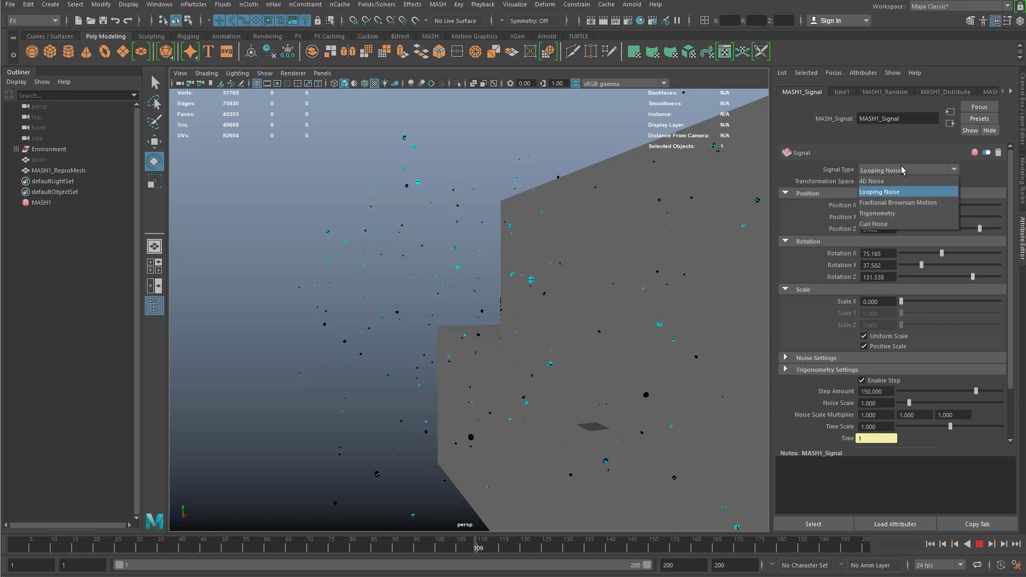
pyautogui.click(897, 206)
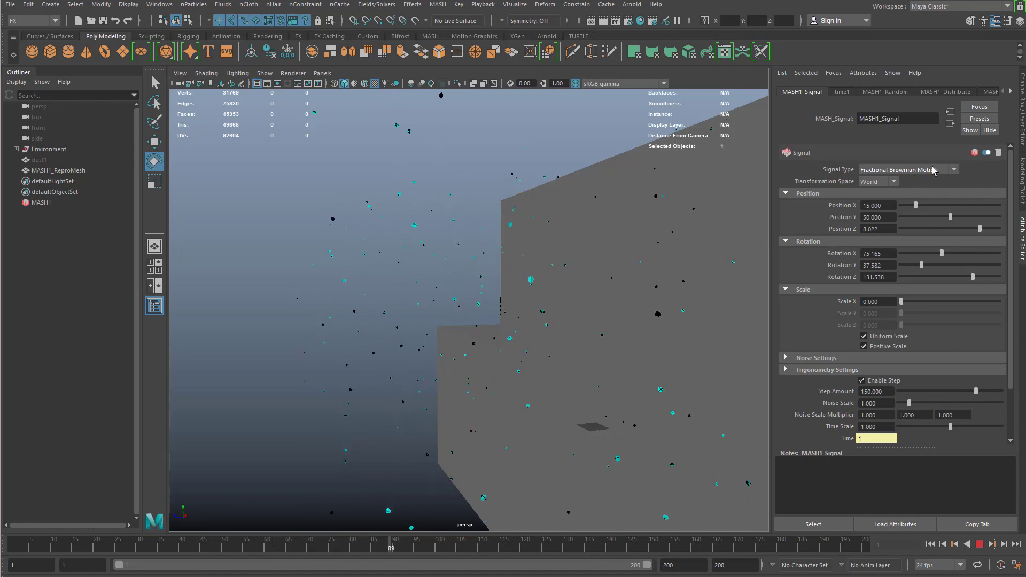
# Set the Signal node's signal type to Trigonometry and view the drifting particles from another angle
pyautogui.click(905, 169)
pyautogui.click(874, 214)
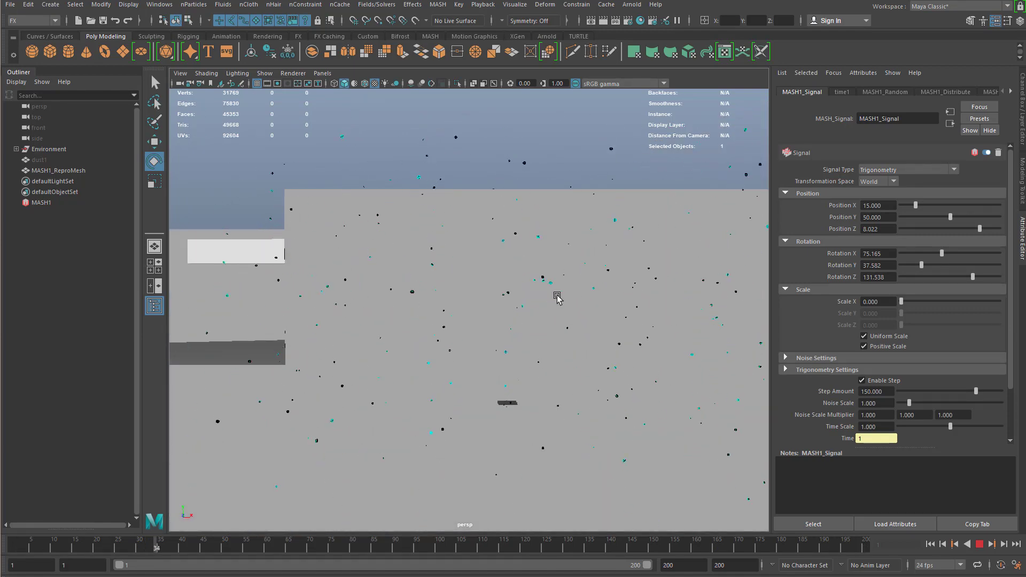
pyautogui.keyDown('alt'); pyautogui.moveTo(538, 287); pyautogui.dragTo(470, 270); pyautogui.keyUp('alt')
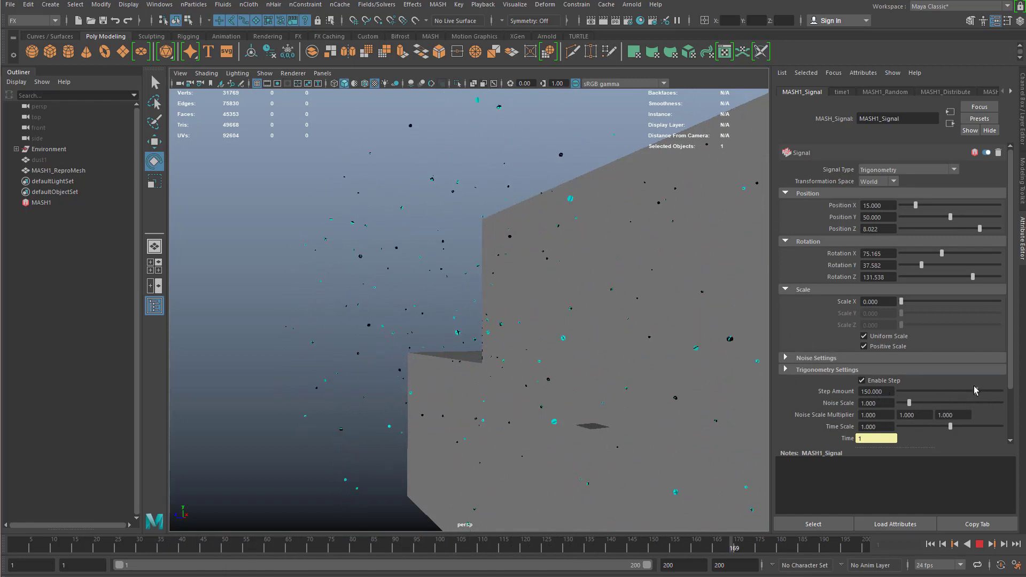
# Set the Signal node's step amount to about 65, noise scale to about 3.9 and time scale to about 0.04, and stop playback
pyautogui.moveTo(961, 386); pyautogui.dragTo(938, 405)
pyautogui.moveTo(950, 427); pyautogui.dragTo(899, 426)
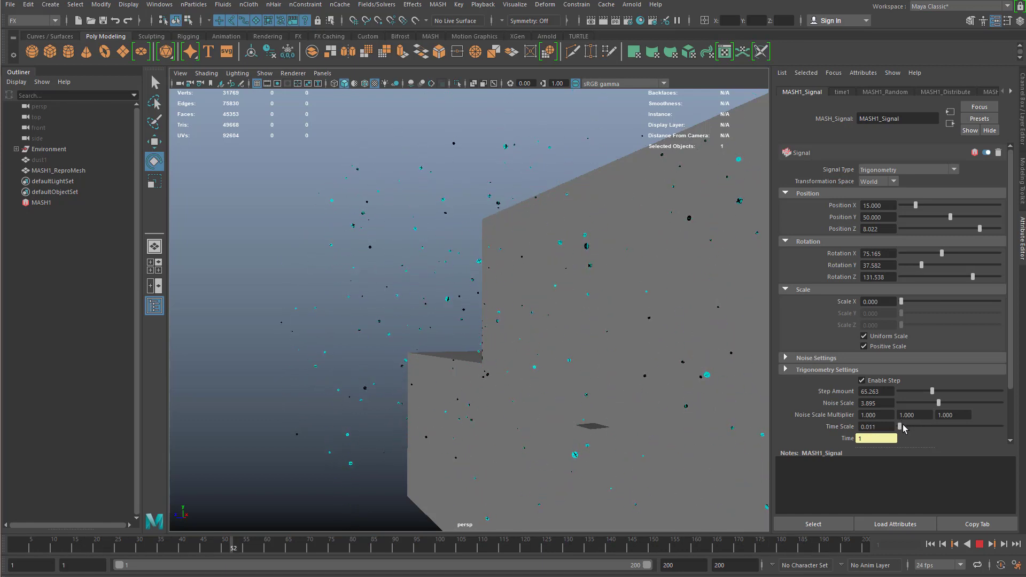
pyautogui.moveTo(900, 427)
pyautogui.mouseDown()
pyautogui.moveTo(995, 426)
pyautogui.moveTo(899, 421)
pyautogui.moveTo(903, 429)
pyautogui.mouseUp()
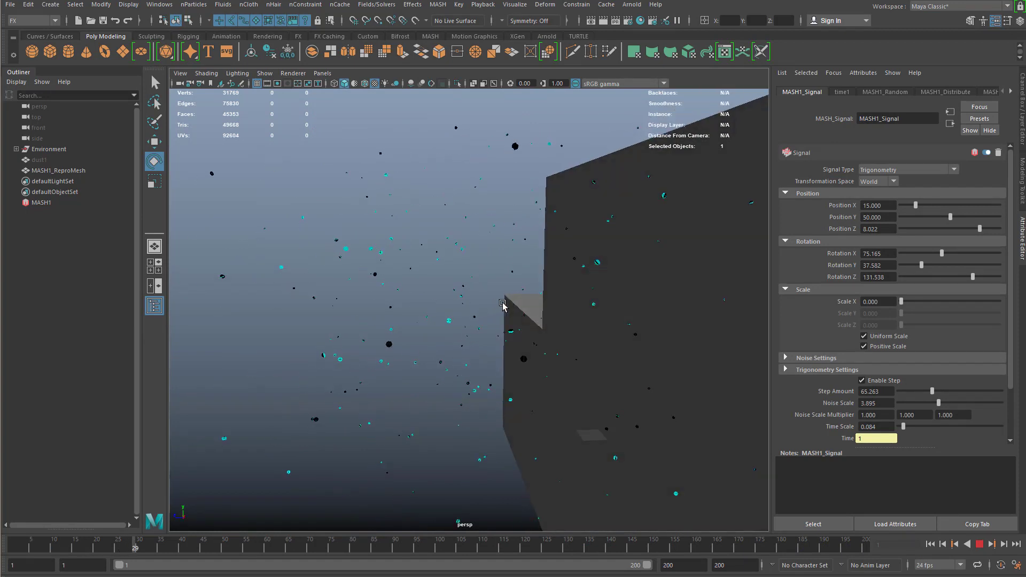
pyautogui.moveTo(903, 427); pyautogui.dragTo(902, 428)
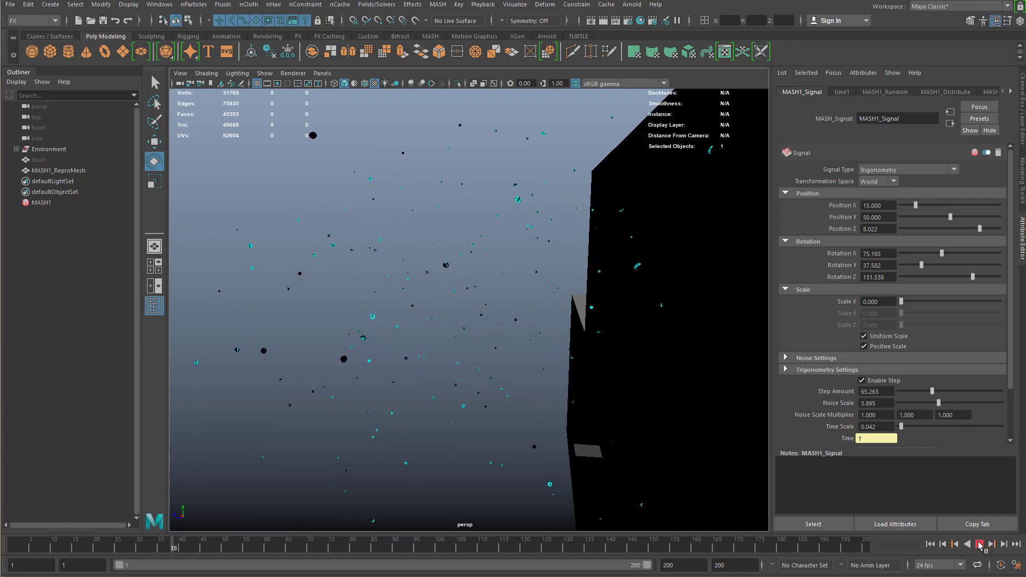
pyautogui.click(979, 544)
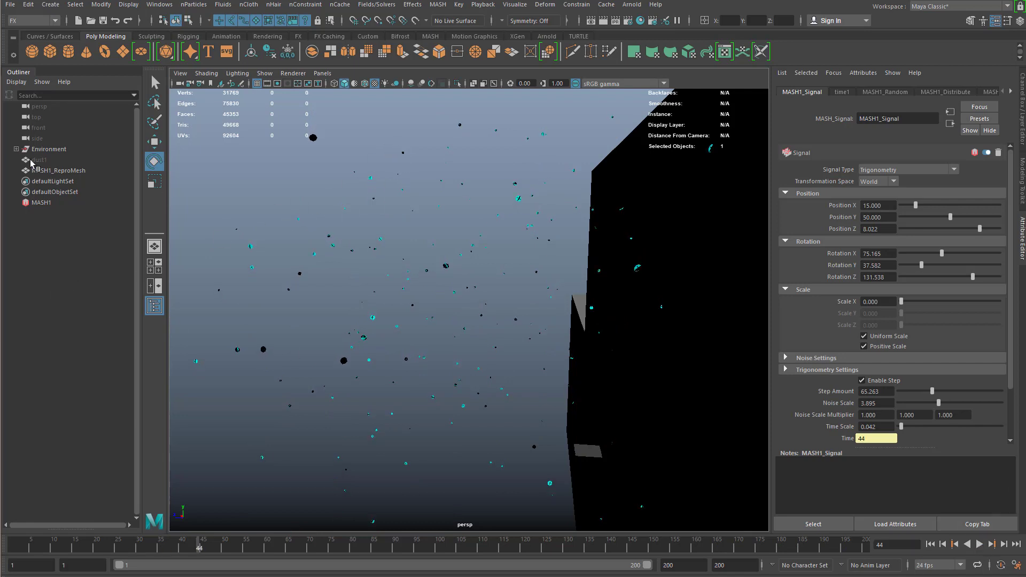
# Select the scattered dust mesh and detach the MASH Utilities commands as a floating window over the attribute settings
pyautogui.click(539, 439)
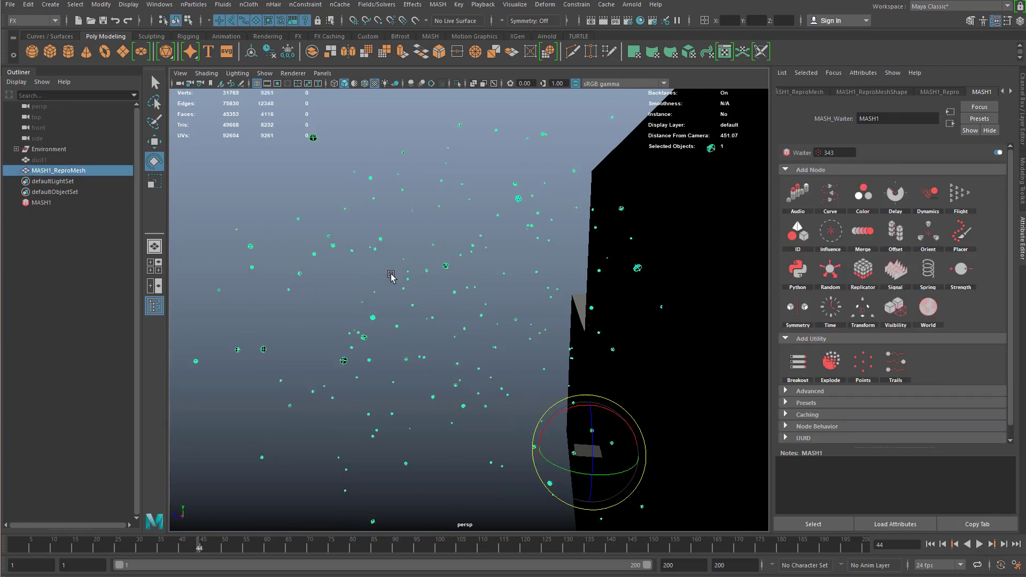
pyautogui.moveTo(302, 220); pyautogui.dragTo(380, 332)
pyautogui.click(438, 4)
pyautogui.moveTo(439, 47)
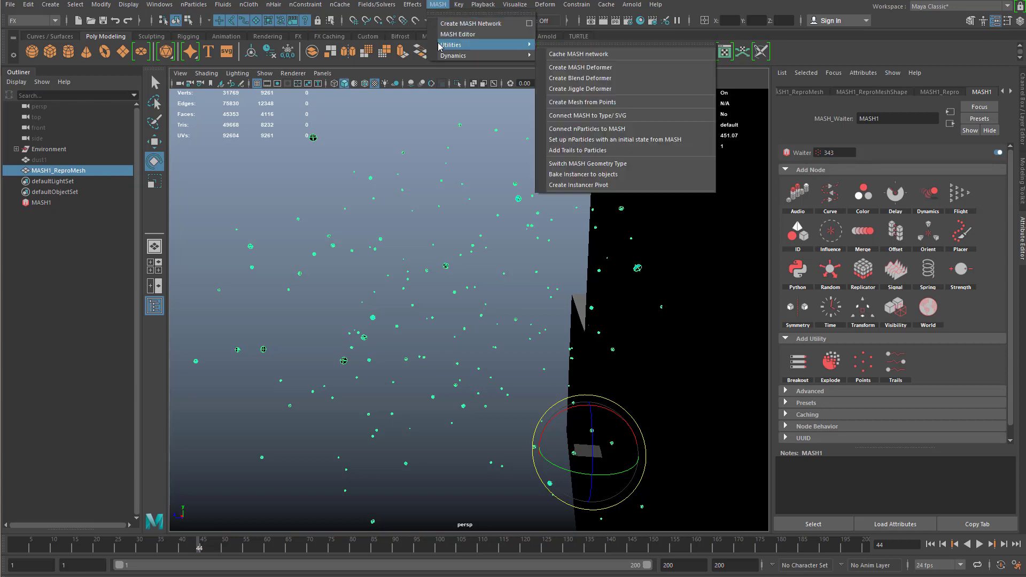
pyautogui.click(566, 47)
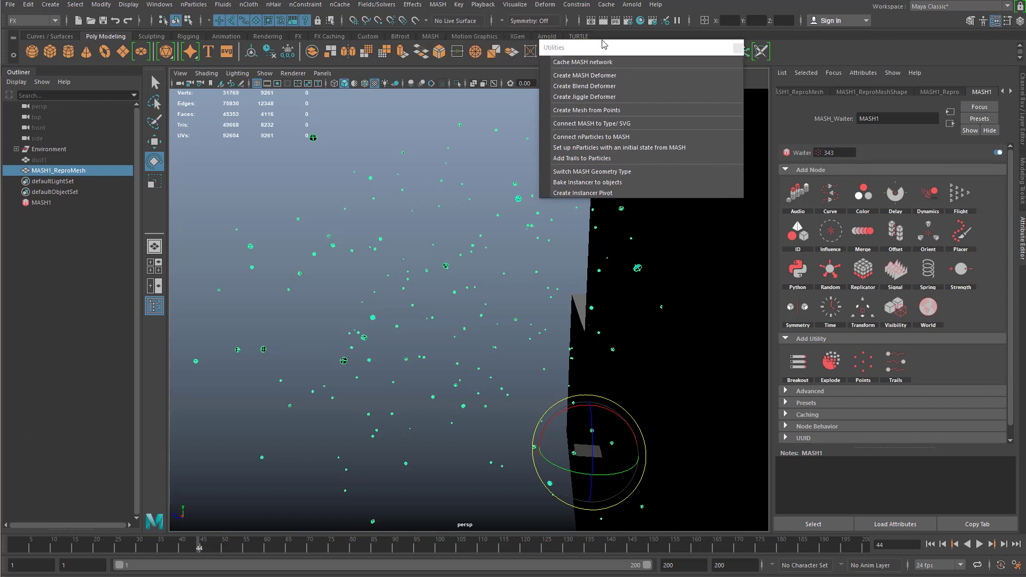
pyautogui.moveTo(604, 47); pyautogui.dragTo(843, 105)
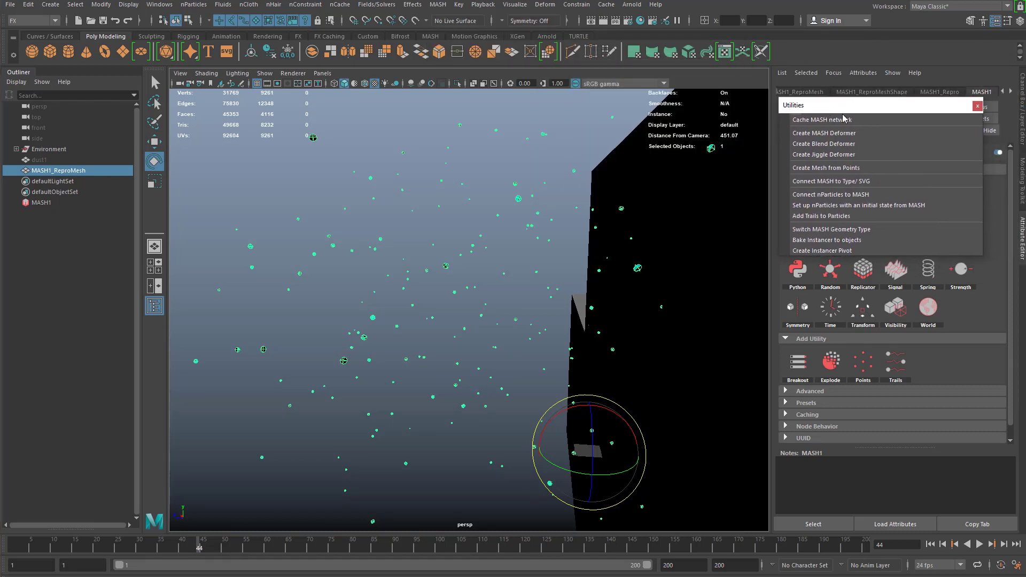
# Select the MASH1 waiter and switch the network's geometry type from mesh to instancer
pyautogui.click(843, 230)
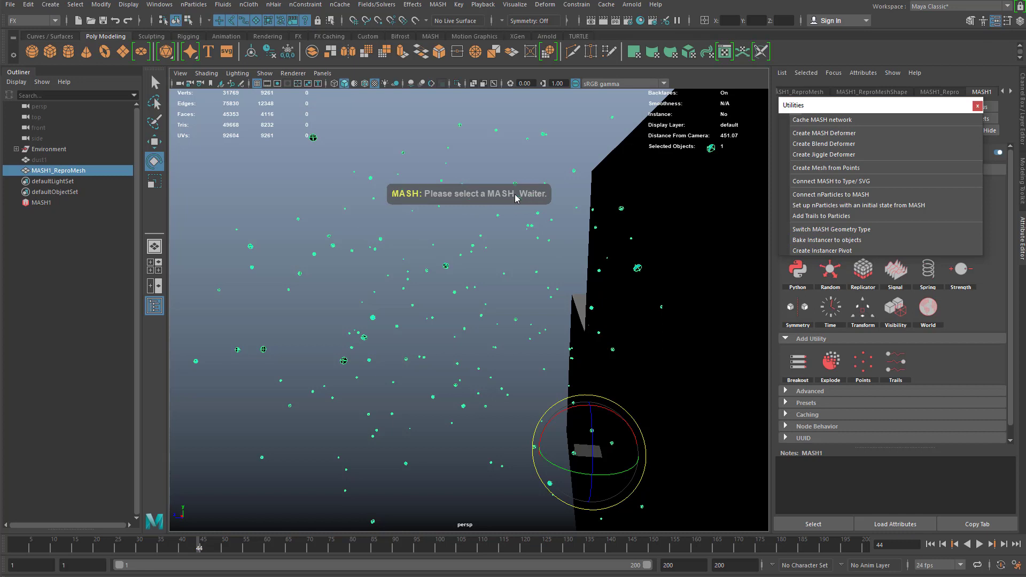
pyautogui.click(36, 203)
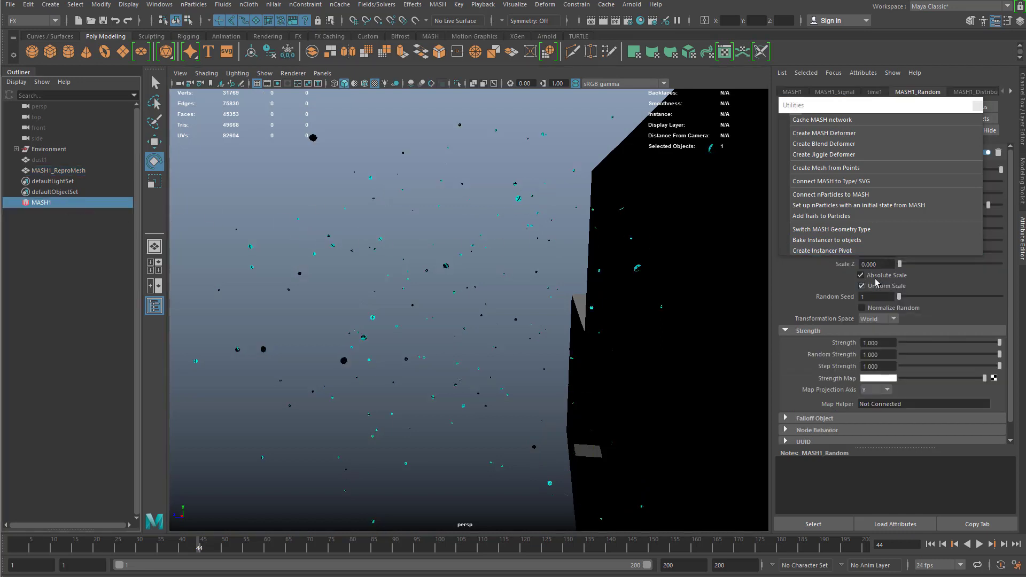
pyautogui.click(837, 230)
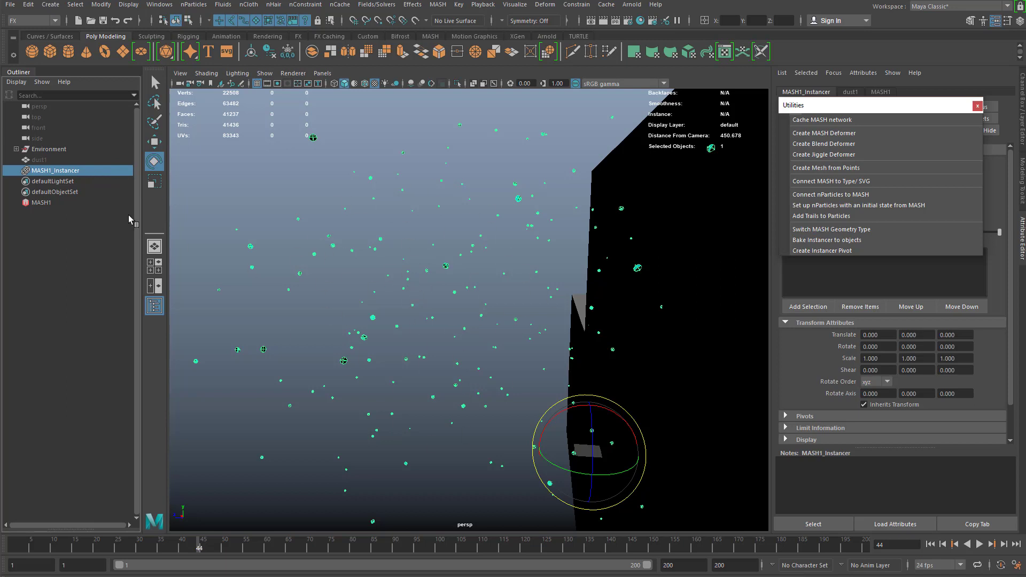
# Rename the MASH1_Instancer object as dust_
pyautogui.doubleClick(83, 172)
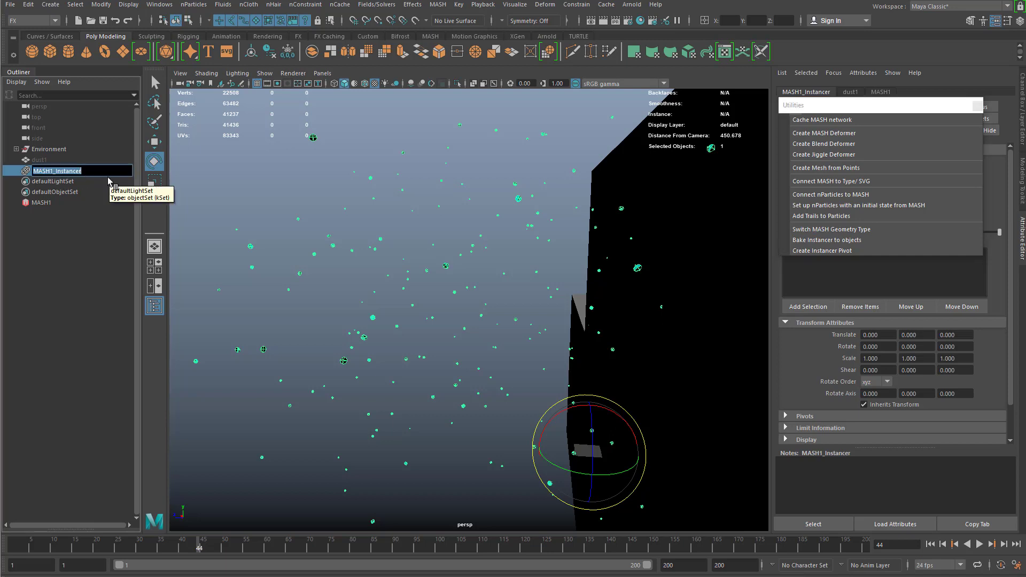
pyautogui.press('BackSpace')
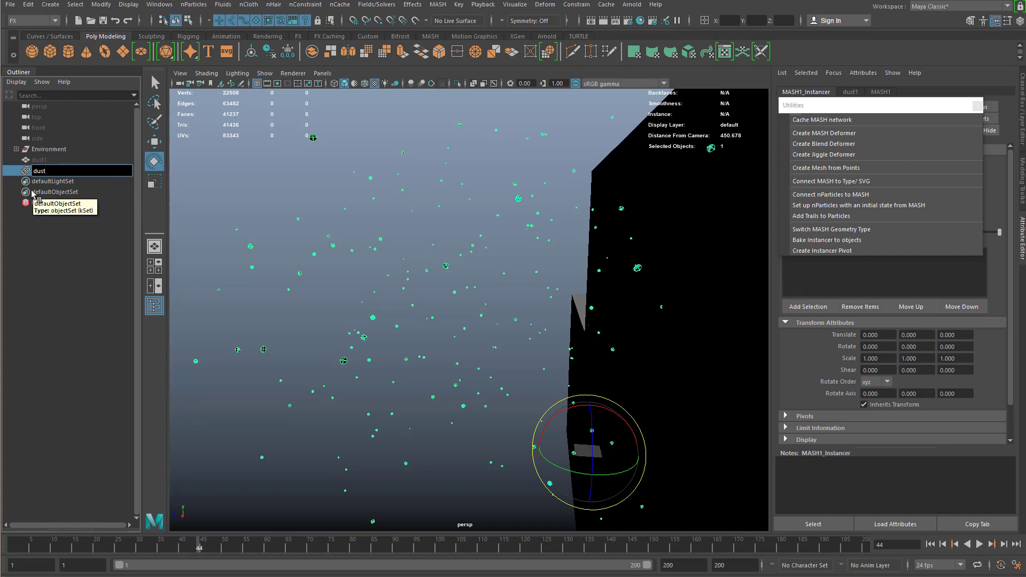
pyautogui.press('Return')
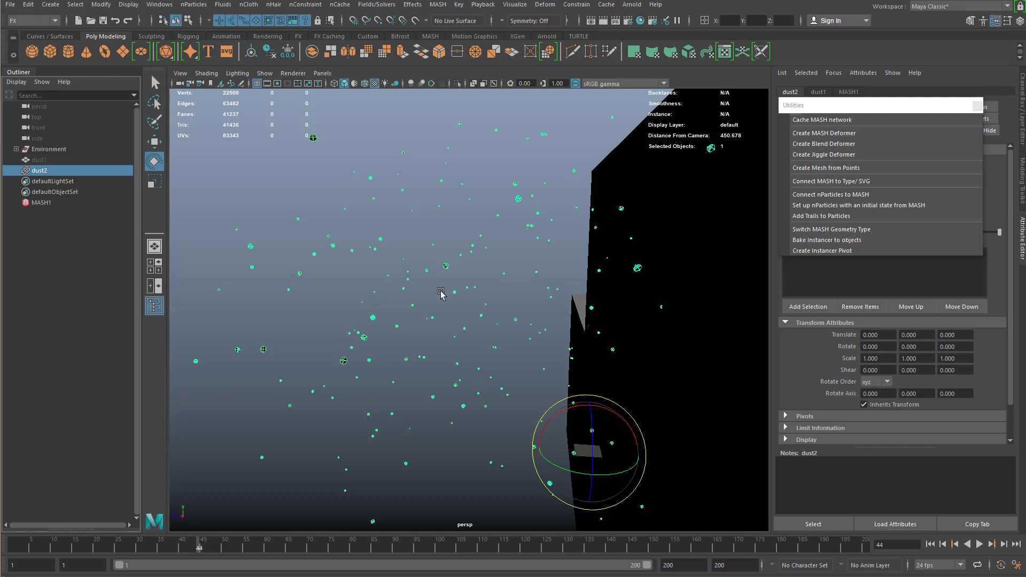
pyautogui.doubleClick(53, 172)
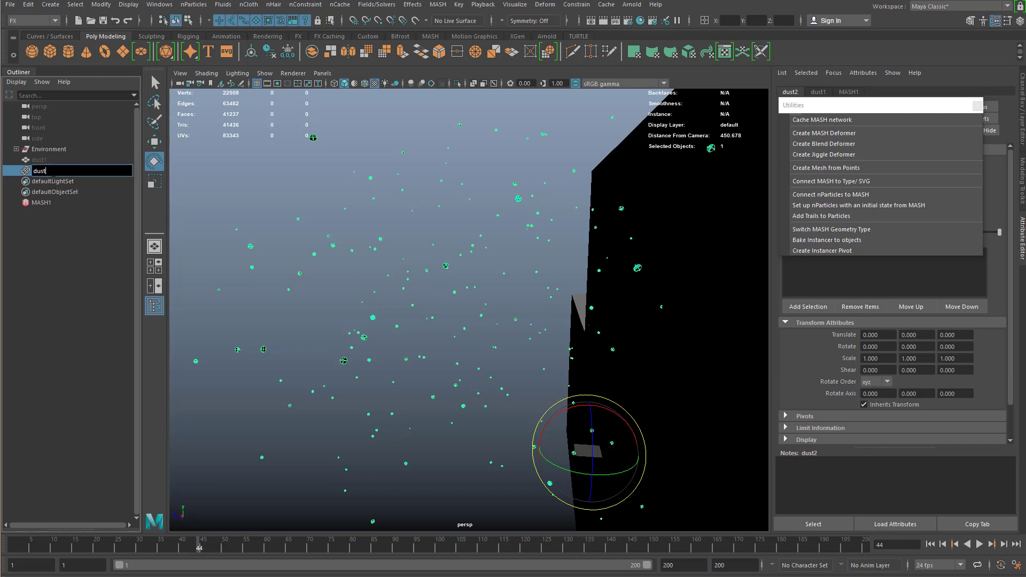
pyautogui.press('Return')
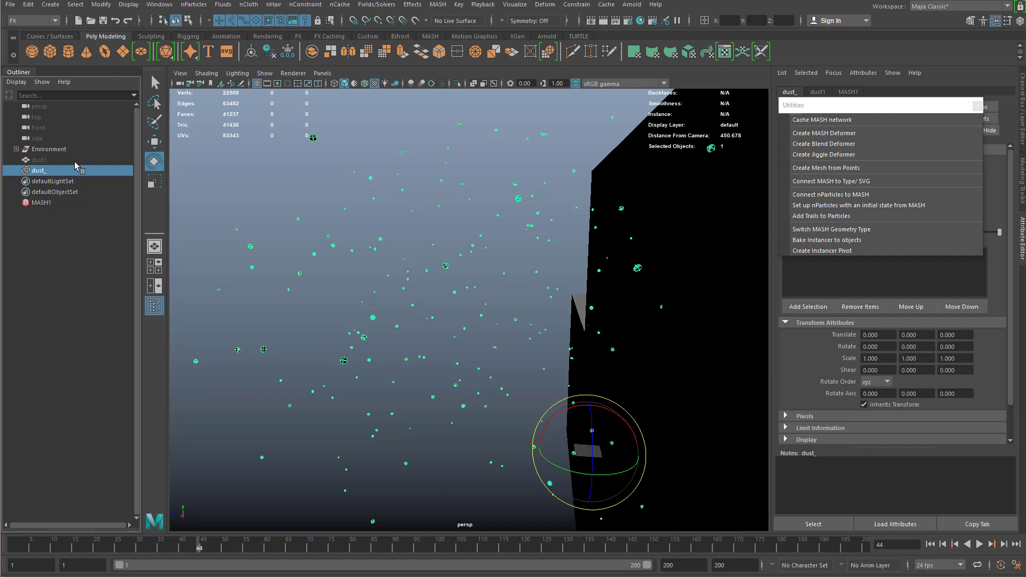